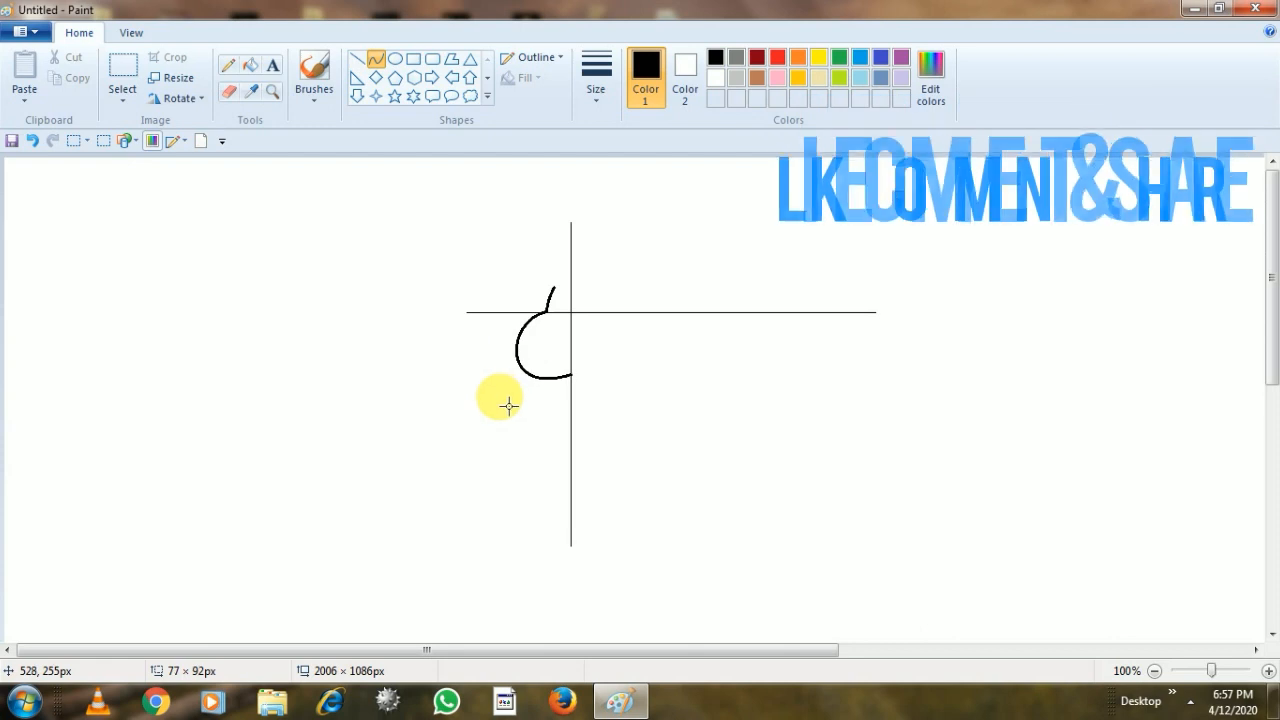
# Draw the face's rounded cheek and the curved jaw line running up from it with the Curve tool
pyautogui.click(689, 360)
pyautogui.click(586, 389)
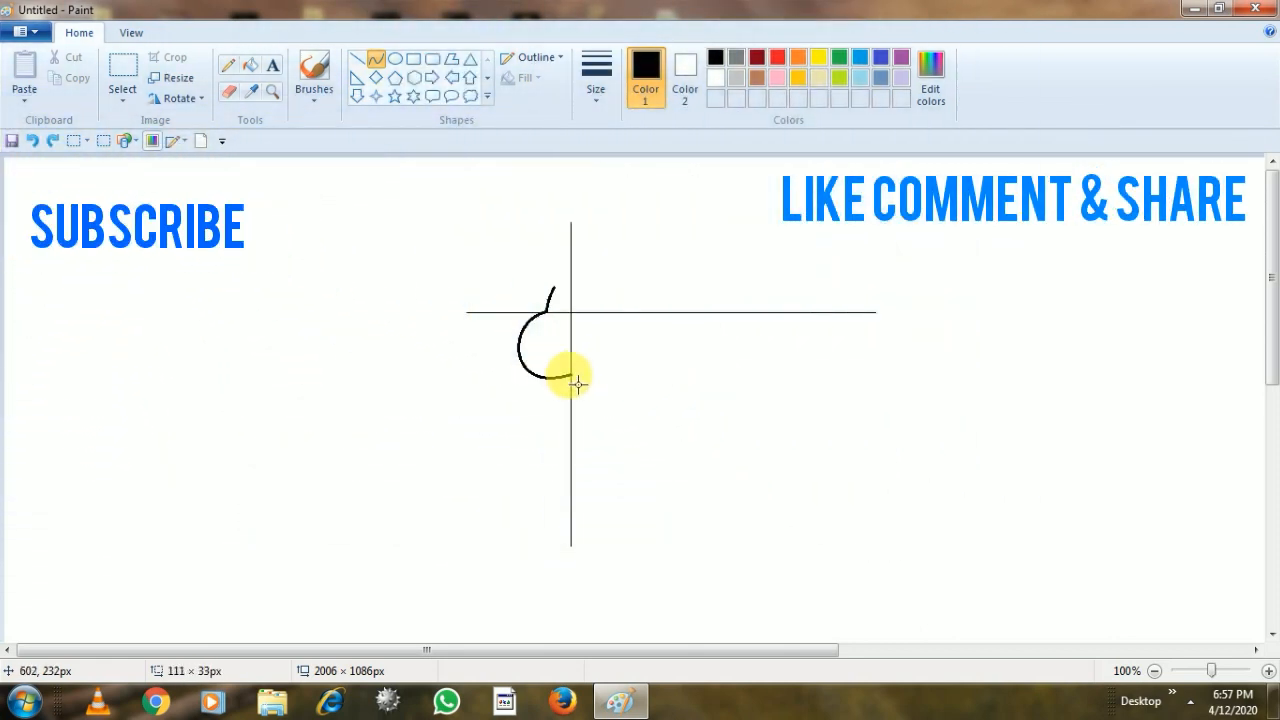
pyautogui.moveTo(598, 379); pyautogui.dragTo(594, 378)
pyautogui.click(638, 366)
pyautogui.click(749, 369)
# Draw two short arched black eyebrows with a thicker line across the forehead
pyautogui.click(600, 88)
pyautogui.click(617, 201)
pyautogui.moveTo(562, 298)
pyautogui.mouseDown()
pyautogui.moveTo(588, 292)
pyautogui.moveTo(576, 283)
pyautogui.moveTo(639, 275)
pyautogui.moveTo(599, 280)
pyautogui.moveTo(654, 320)
pyautogui.moveTo(646, 297)
pyautogui.moveTo(674, 339)
pyautogui.moveTo(656, 338)
pyautogui.mouseUp()
pyautogui.click(649, 303)
pyautogui.click(661, 291)
# Reduce the line thickness and draw the ear with its inner curve at the end of the jaw line
pyautogui.click(603, 98)
pyautogui.click(620, 167)
pyautogui.hotkey('ctrl', 'z')
pyautogui.click(696, 281)
pyautogui.moveTo(665, 285); pyautogui.dragTo(673, 276)
pyautogui.moveTo(674, 280); pyautogui.dragTo(693, 329)
pyautogui.click(767, 358)
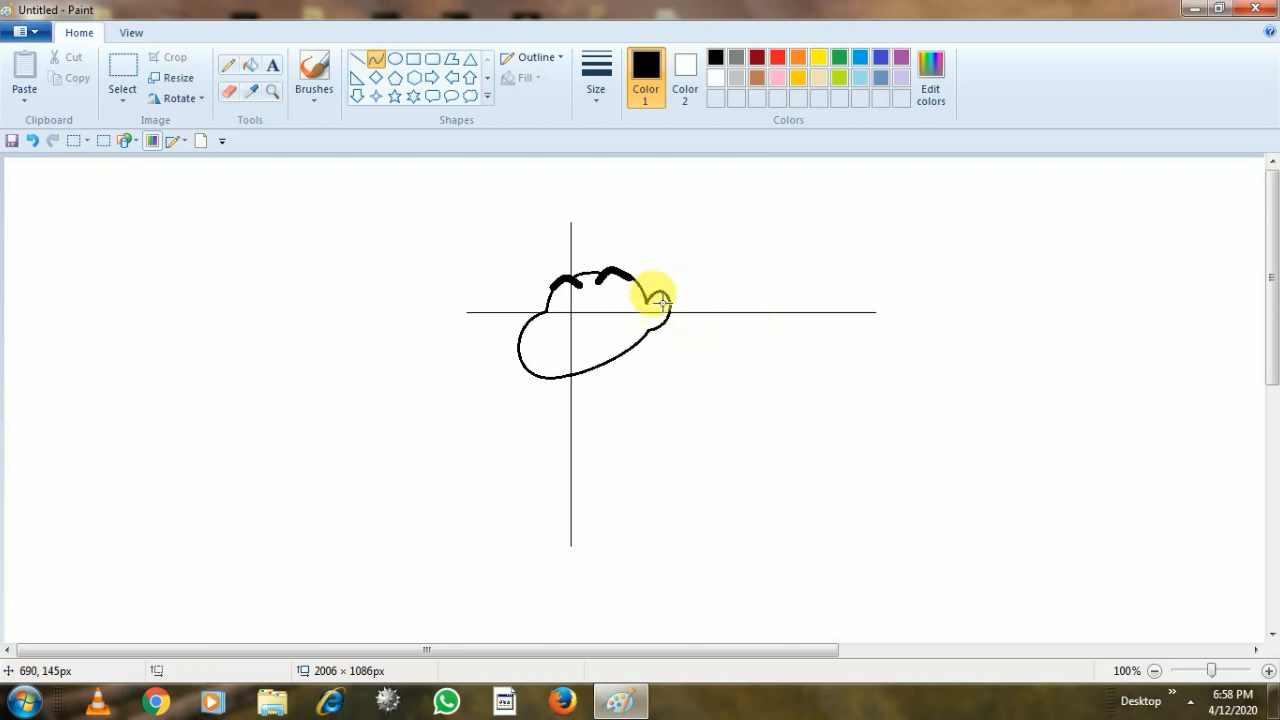
# Draw the hair's outer outline as a curve over the top of the head, from the first eyebrow to the ear
pyautogui.moveTo(567, 281)
pyautogui.mouseDown()
pyautogui.moveTo(621, 270)
pyautogui.moveTo(575, 277)
pyautogui.moveTo(609, 266)
pyautogui.moveTo(659, 291)
pyautogui.moveTo(644, 270)
pyautogui.mouseUp()
pyautogui.click(697, 269)
pyautogui.click(756, 272)
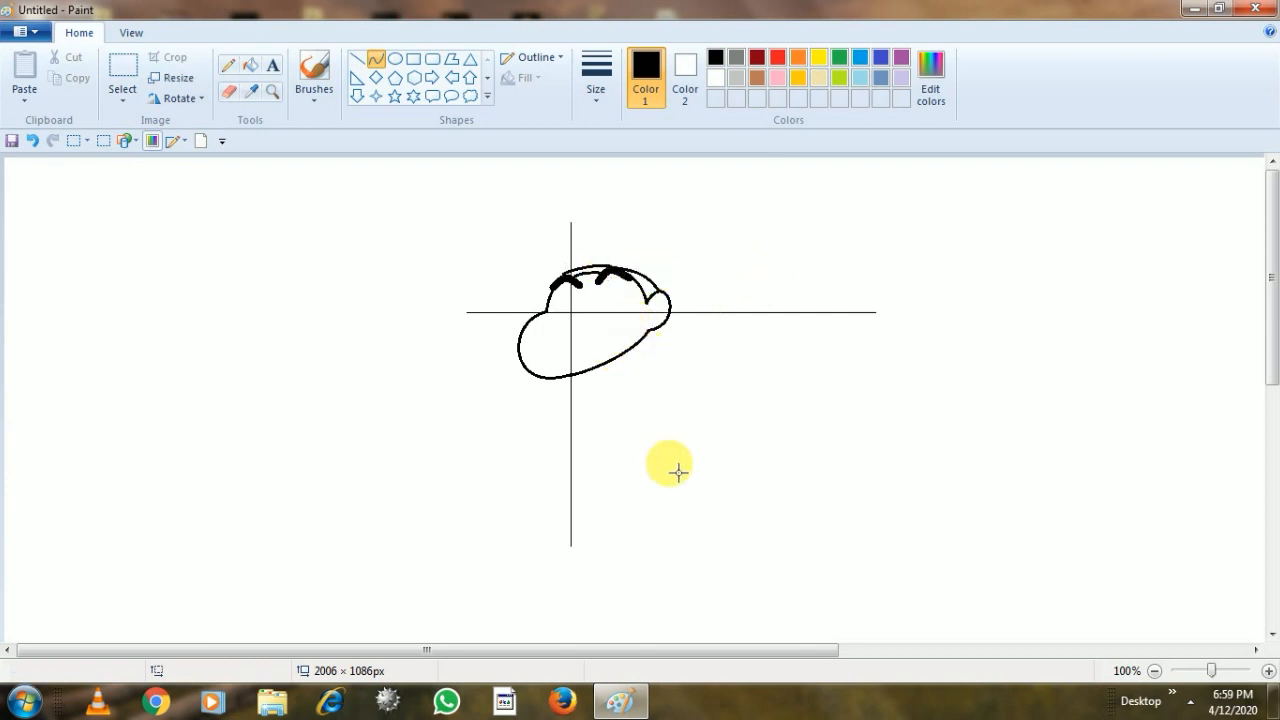
# Draw a small sleeve cuff with curves just below the jaw line
pyautogui.moveTo(580, 374)
pyautogui.mouseDown()
pyautogui.moveTo(595, 398)
pyautogui.moveTo(634, 372)
pyautogui.moveTo(609, 381)
pyautogui.moveTo(613, 352)
pyautogui.moveTo(700, 363)
pyautogui.mouseUp()
pyautogui.click(583, 383)
pyautogui.doubleClick(594, 382)
pyautogui.click(660, 374)
# Erase a small gap in the jaw line beside the cuff and draw the first hand and its fingers there
pyautogui.click(229, 90)
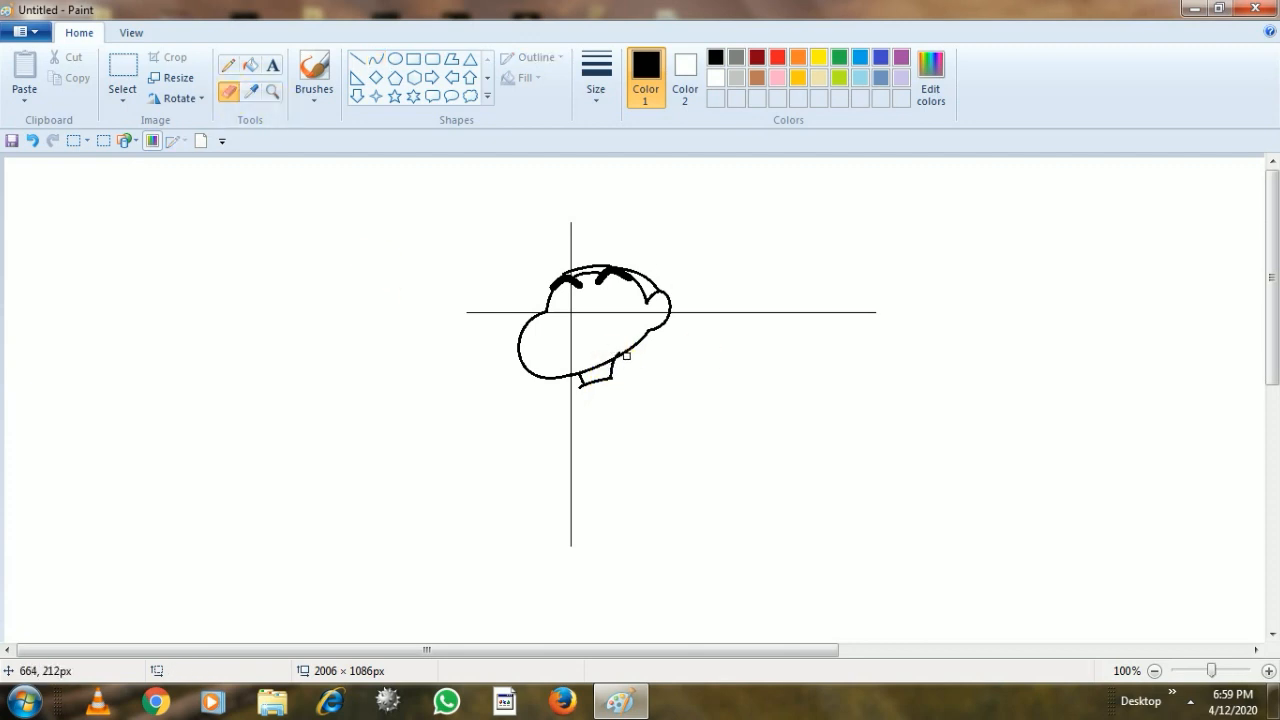
pyautogui.click(375, 58)
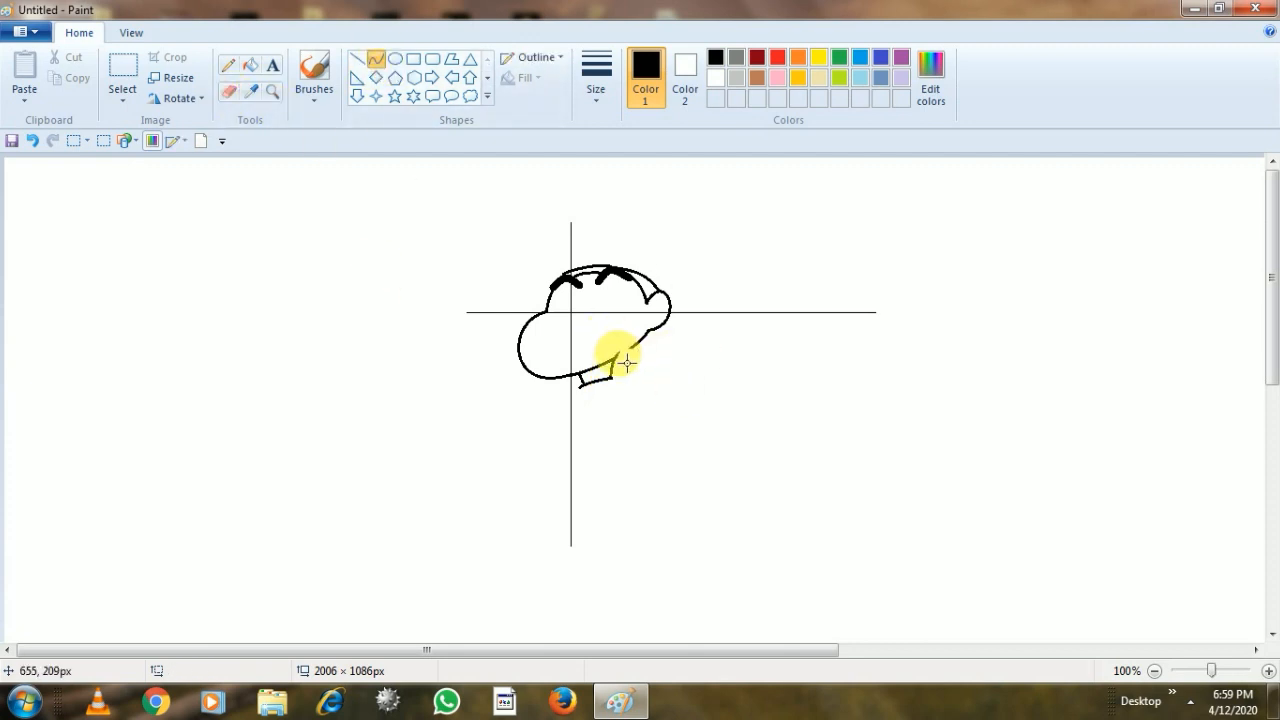
pyautogui.moveTo(621, 355)
pyautogui.mouseDown()
pyautogui.moveTo(634, 356)
pyautogui.moveTo(631, 373)
pyautogui.moveTo(660, 374)
pyautogui.moveTo(640, 366)
pyautogui.moveTo(637, 408)
pyautogui.moveTo(644, 400)
pyautogui.moveTo(630, 395)
pyautogui.mouseUp()
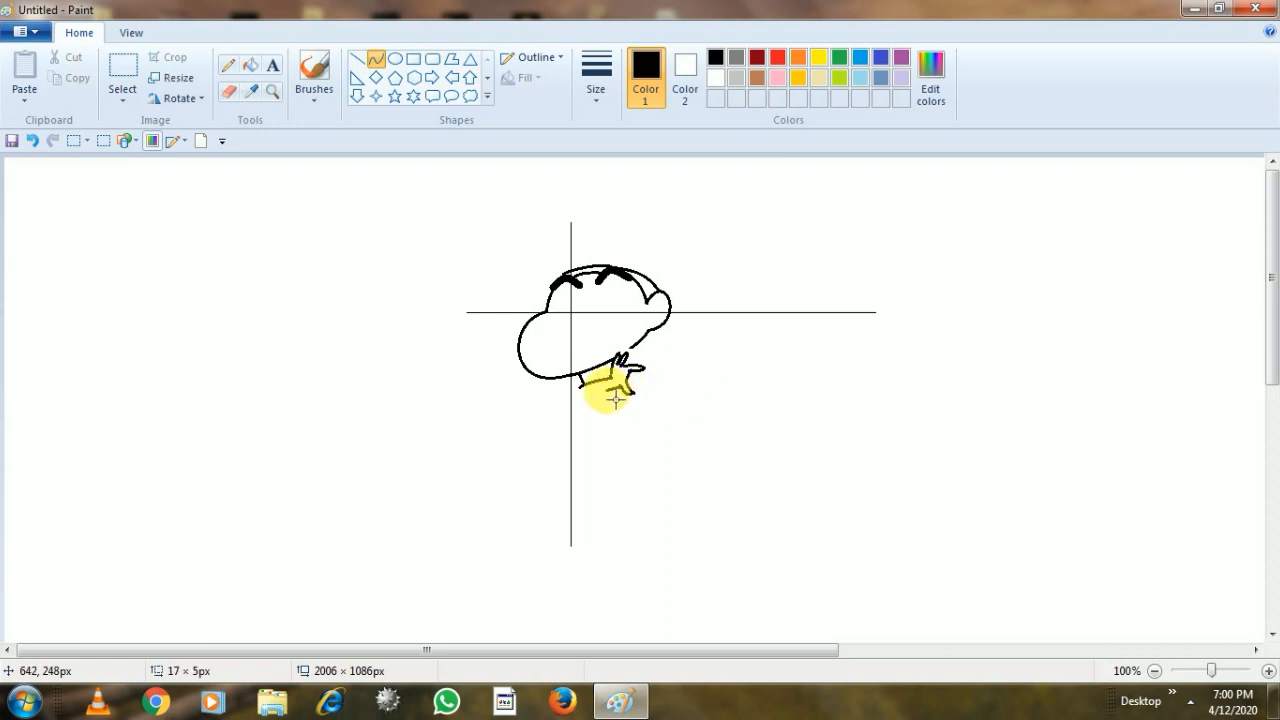
# Draw the forearm's lower edge and the upper arm's edge from the chin so that they meet at a pointed elbow
pyautogui.moveTo(624, 398); pyautogui.dragTo(578, 421)
pyautogui.hotkey('ctrl', 'z')
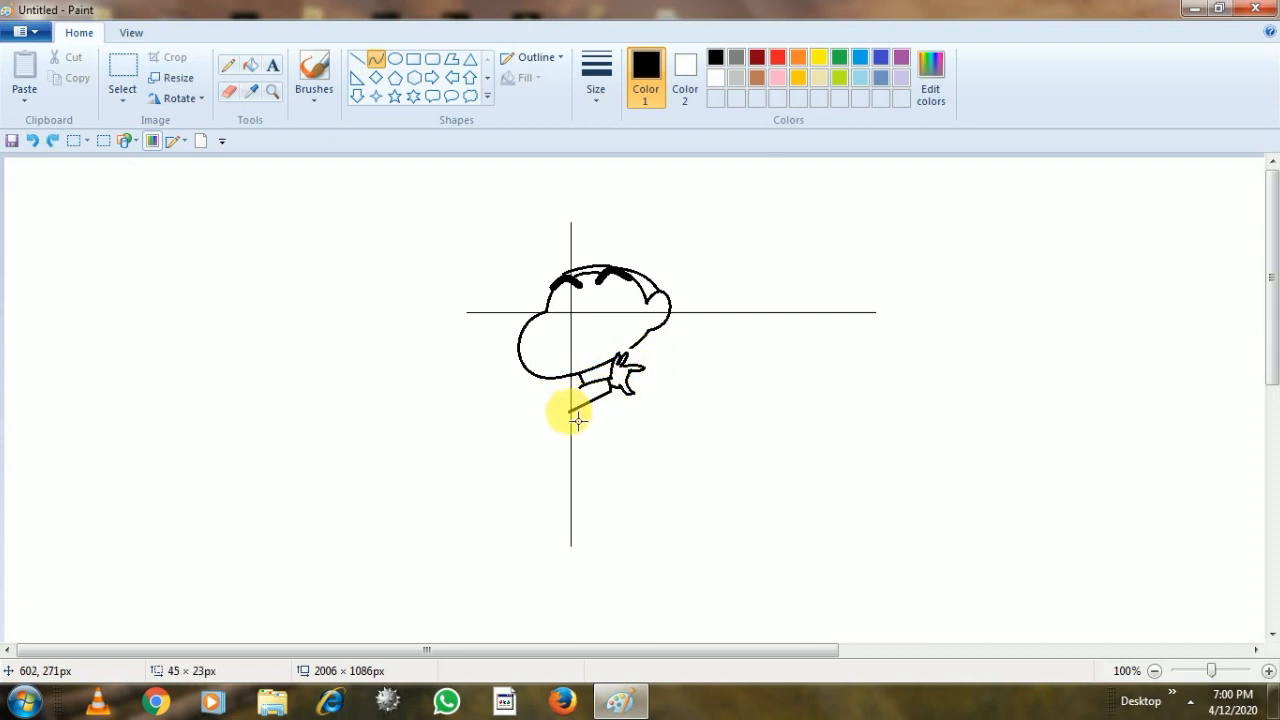
pyautogui.click(594, 413)
pyautogui.click(594, 414)
pyautogui.moveTo(554, 379); pyautogui.dragTo(570, 411)
pyautogui.click(559, 398)
pyautogui.click(559, 398)
pyautogui.click(453, 412)
pyautogui.hotkey('ctrl', 'z')
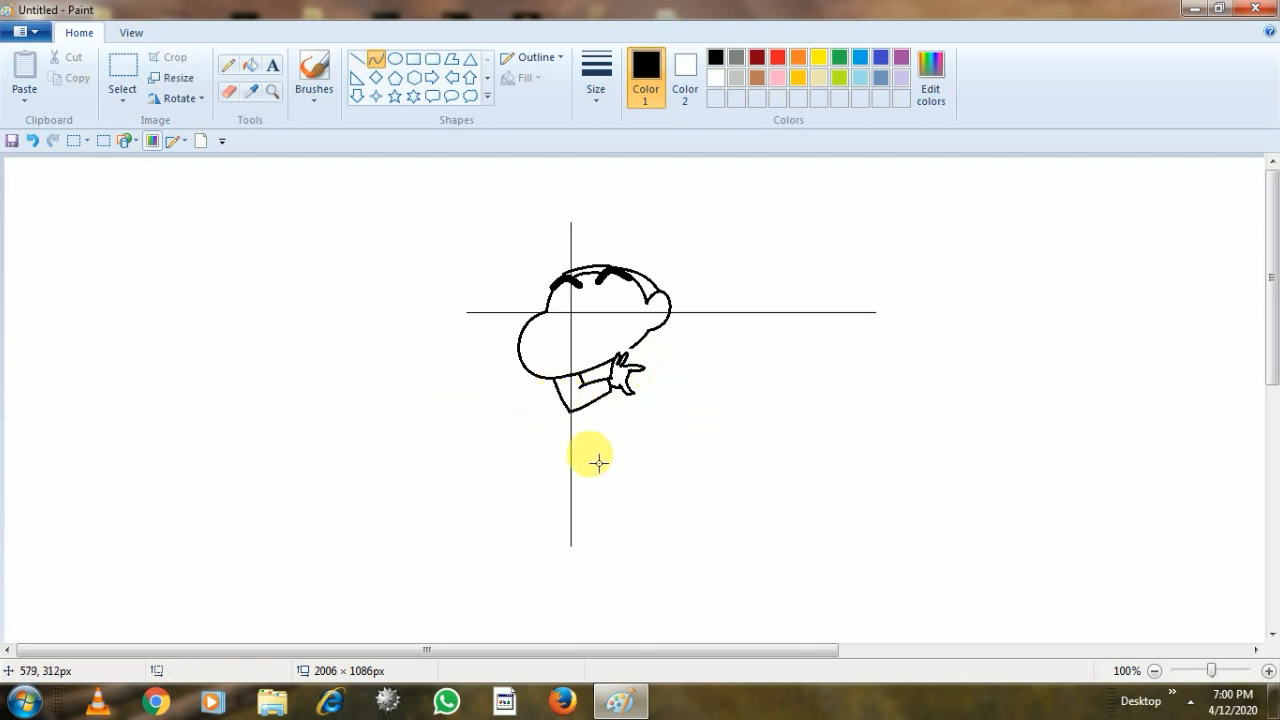
# Draw the second hand's thumb with curves extending from the first hand
pyautogui.moveTo(643, 369); pyautogui.dragTo(661, 361)
pyautogui.click(662, 372)
pyautogui.click(662, 372)
pyautogui.click(700, 374)
pyautogui.click(656, 369)
pyautogui.click(704, 374)
# Draw the second hand's palm and raised fingers with curves
pyautogui.moveTo(661, 370)
pyautogui.mouseDown()
pyautogui.moveTo(645, 387)
pyautogui.moveTo(657, 396)
pyautogui.moveTo(729, 294)
pyautogui.moveTo(682, 358)
pyautogui.mouseUp()
pyautogui.click(658, 382)
pyautogui.click(658, 382)
pyautogui.click(706, 386)
pyautogui.click(661, 391)
pyautogui.click(660, 392)
pyautogui.click(719, 394)
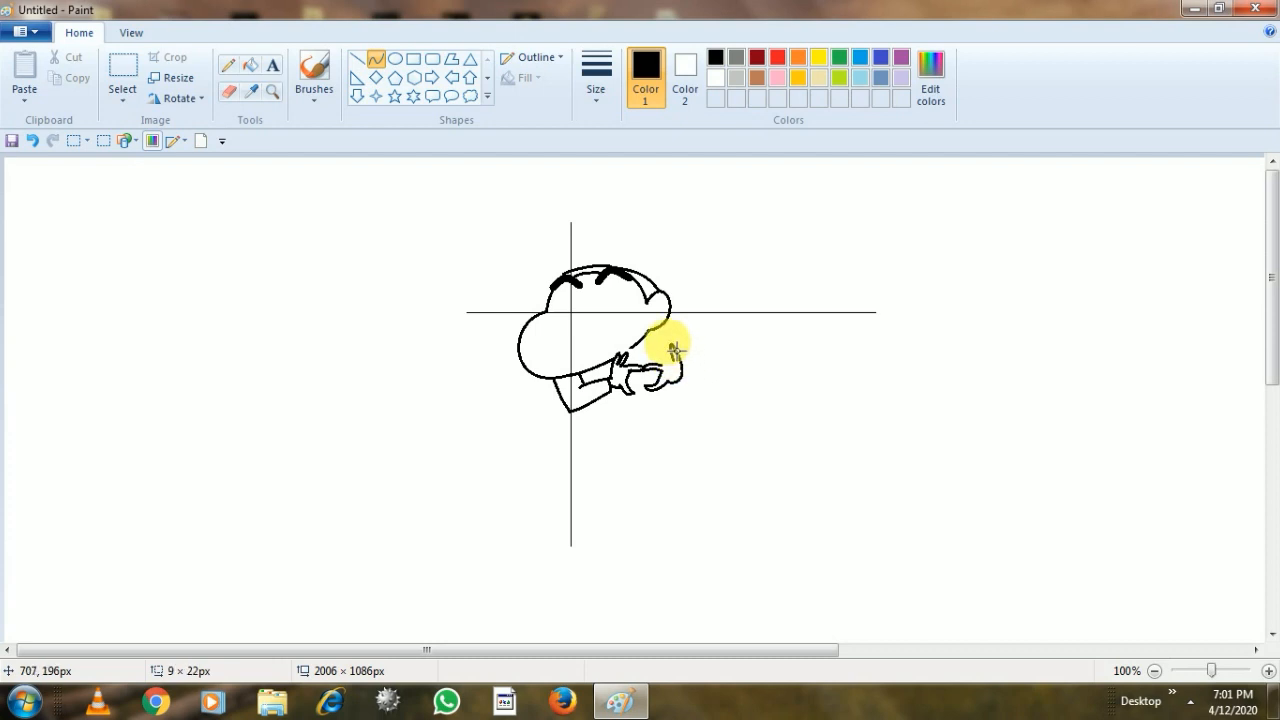
pyautogui.click(676, 352)
pyautogui.click(771, 346)
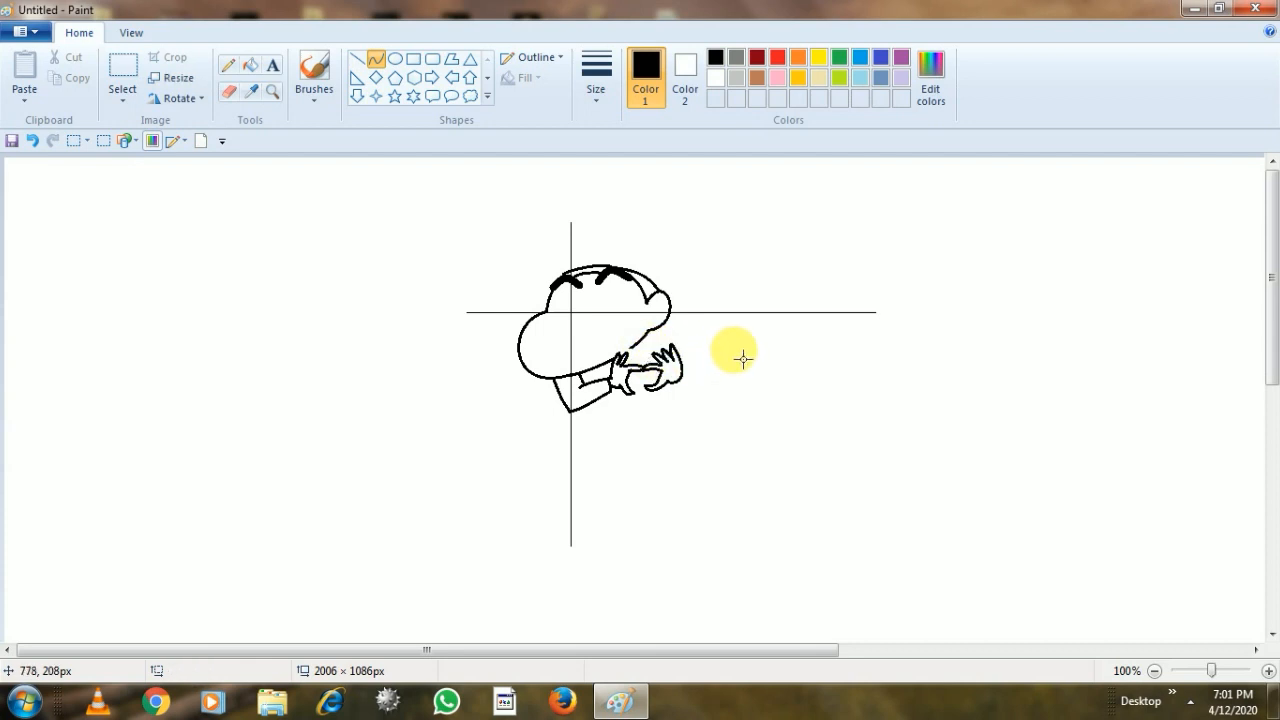
# Erase the first hand's lower thumb and redraw its bottom edge with curves reaching the second hand
pyautogui.click(229, 91)
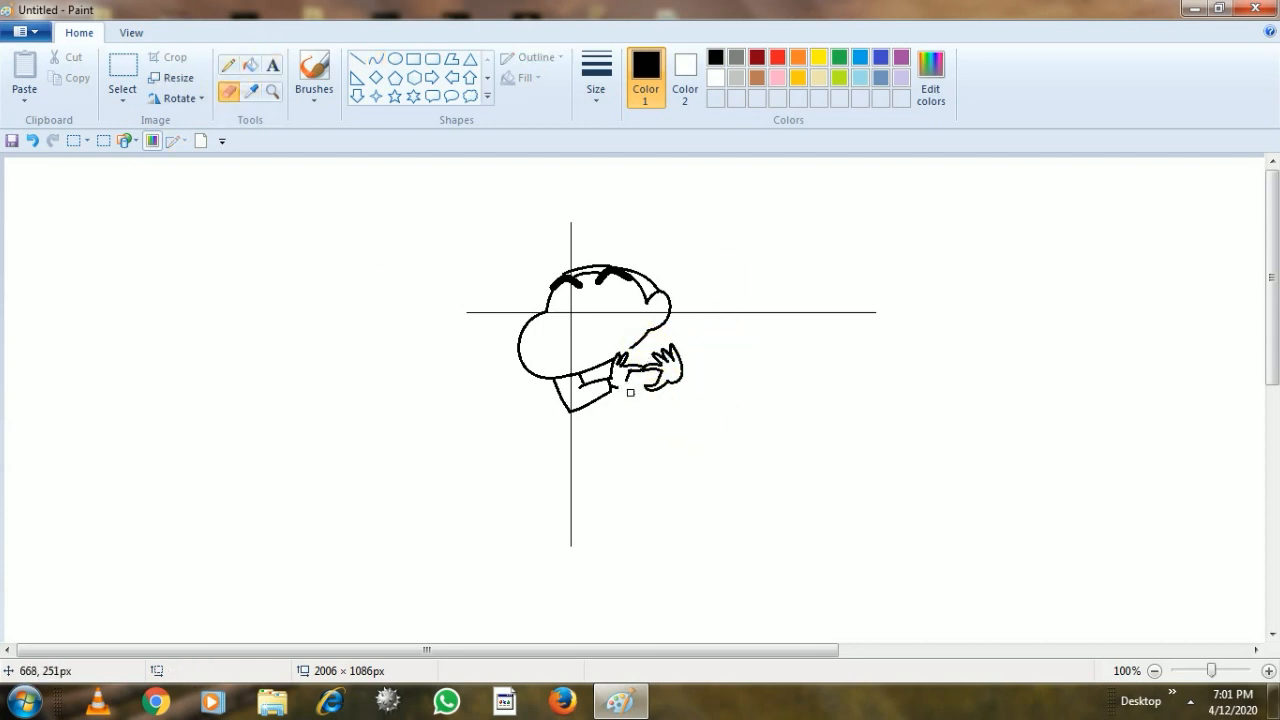
pyautogui.click(375, 60)
pyautogui.moveTo(612, 386)
pyautogui.mouseDown()
pyautogui.moveTo(652, 392)
pyautogui.moveTo(652, 418)
pyautogui.moveTo(648, 399)
pyautogui.mouseUp()
pyautogui.click(632, 400)
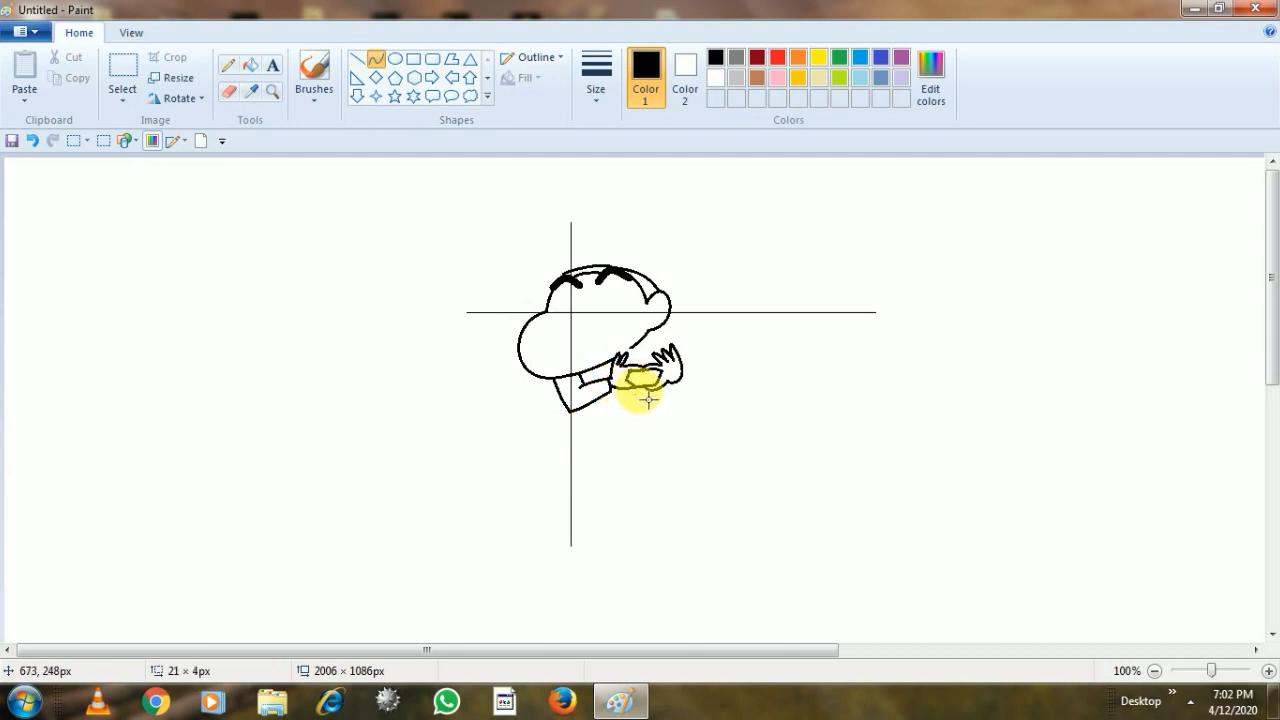
pyautogui.click(644, 402)
# Draw the second sleeve as a curve from below the ear down around the raised hand
pyautogui.click(761, 339)
pyautogui.moveTo(631, 350)
pyautogui.mouseDown()
pyautogui.moveTo(689, 369)
pyautogui.moveTo(697, 393)
pyautogui.moveTo(680, 370)
pyautogui.moveTo(695, 370)
pyautogui.moveTo(693, 357)
pyautogui.moveTo(697, 420)
pyautogui.moveTo(681, 392)
pyautogui.moveTo(700, 388)
pyautogui.moveTo(703, 412)
pyautogui.moveTo(684, 398)
pyautogui.moveTo(681, 452)
pyautogui.mouseUp()
pyautogui.hotkey('ctrl', 'z')
pyautogui.click(769, 360)
pyautogui.click(796, 385)
# Draw both side edges of the shirt and its curved hem below the arms
pyautogui.click(686, 431)
pyautogui.click(719, 439)
pyautogui.moveTo(563, 387)
pyautogui.mouseDown()
pyautogui.moveTo(562, 447)
pyautogui.moveTo(549, 429)
pyautogui.moveTo(563, 422)
pyautogui.moveTo(584, 451)
pyautogui.moveTo(682, 451)
pyautogui.mouseUp()
pyautogui.click(562, 423)
# Draw the two sides of the shorts below the shirt hem, bulging on the side under the elbow
pyautogui.moveTo(566, 448)
pyautogui.mouseDown()
pyautogui.moveTo(600, 457)
pyautogui.moveTo(574, 463)
pyautogui.moveTo(564, 510)
pyautogui.moveTo(542, 456)
pyautogui.moveTo(546, 473)
pyautogui.mouseUp()
pyautogui.click(632, 467)
pyautogui.click(466, 495)
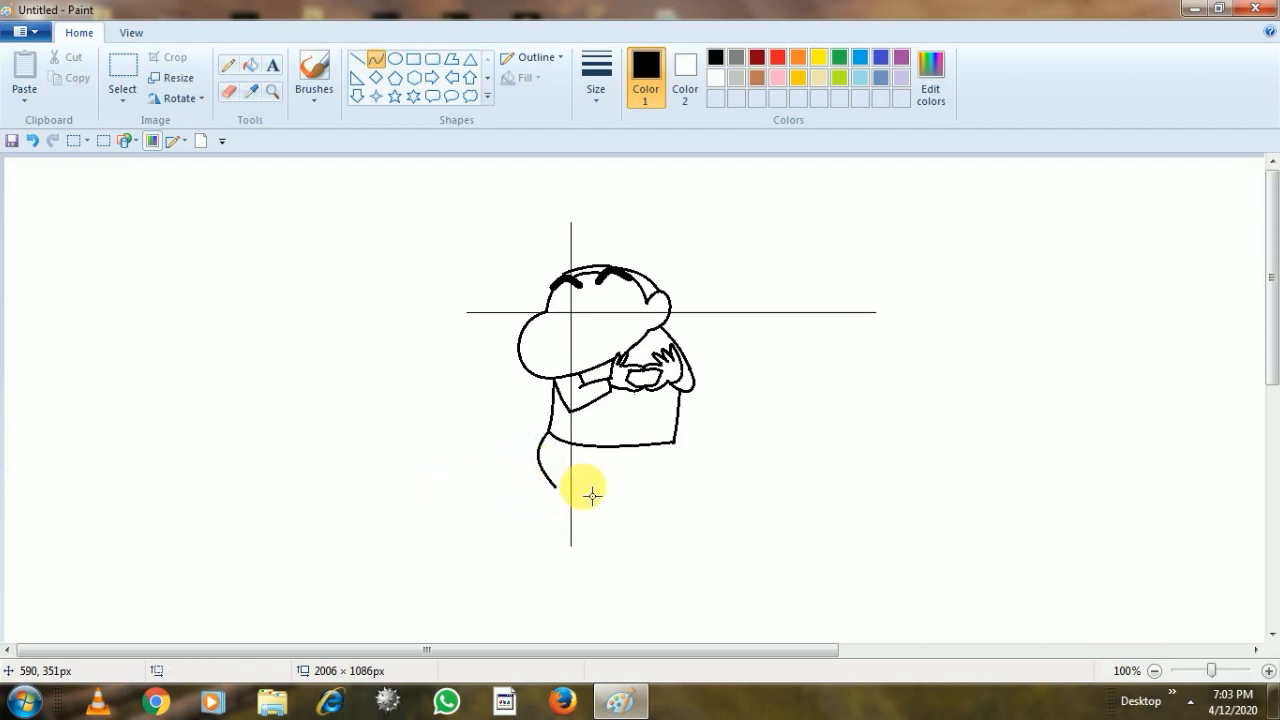
pyautogui.moveTo(678, 452); pyautogui.dragTo(672, 471)
pyautogui.moveTo(674, 466); pyautogui.dragTo(679, 484)
pyautogui.click(731, 477)
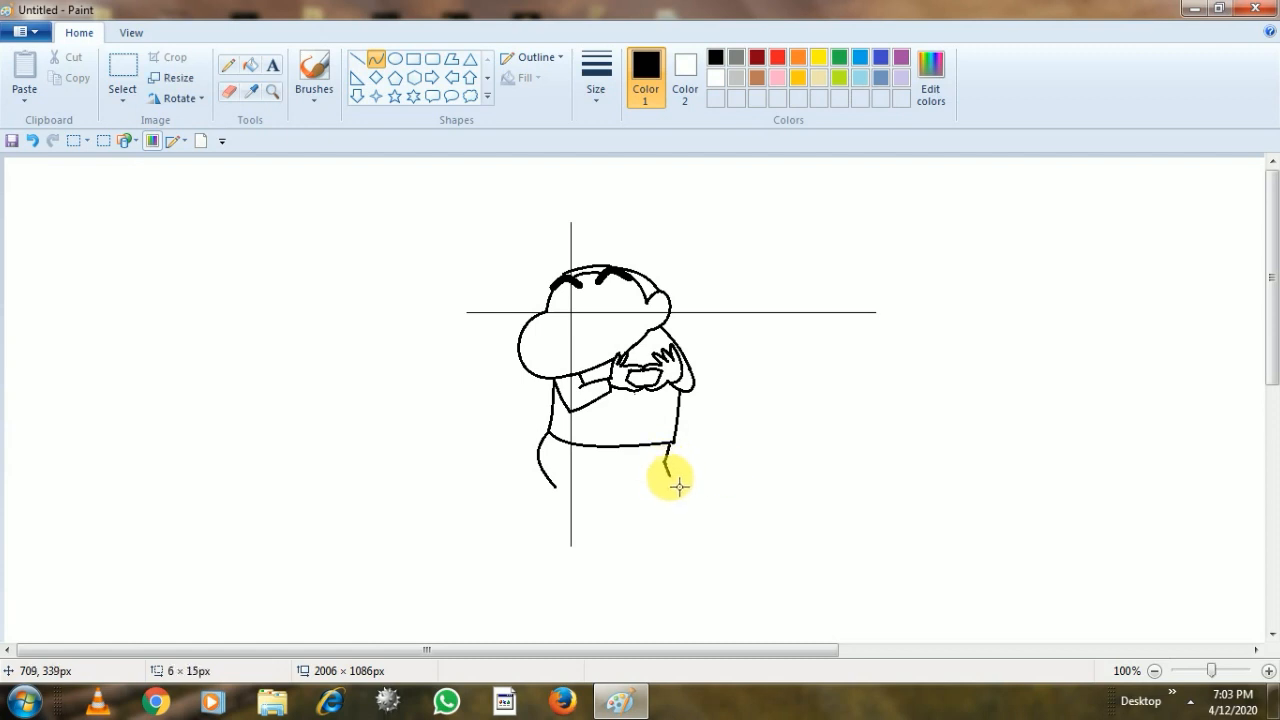
# Close the shorts with a bottom hem line and add a short curved fold between the legs
pyautogui.moveTo(552, 487)
pyautogui.mouseDown()
pyautogui.moveTo(677, 488)
pyautogui.moveTo(631, 490)
pyautogui.moveTo(630, 476)
pyautogui.moveTo(678, 532)
pyautogui.mouseUp()
pyautogui.click(742, 485)
pyautogui.click(700, 471)
pyautogui.hotkey('ctrl', 'z')
# Draw the two edges of the first leg below the fold of the shorts
pyautogui.moveTo(663, 486); pyautogui.dragTo(665, 516)
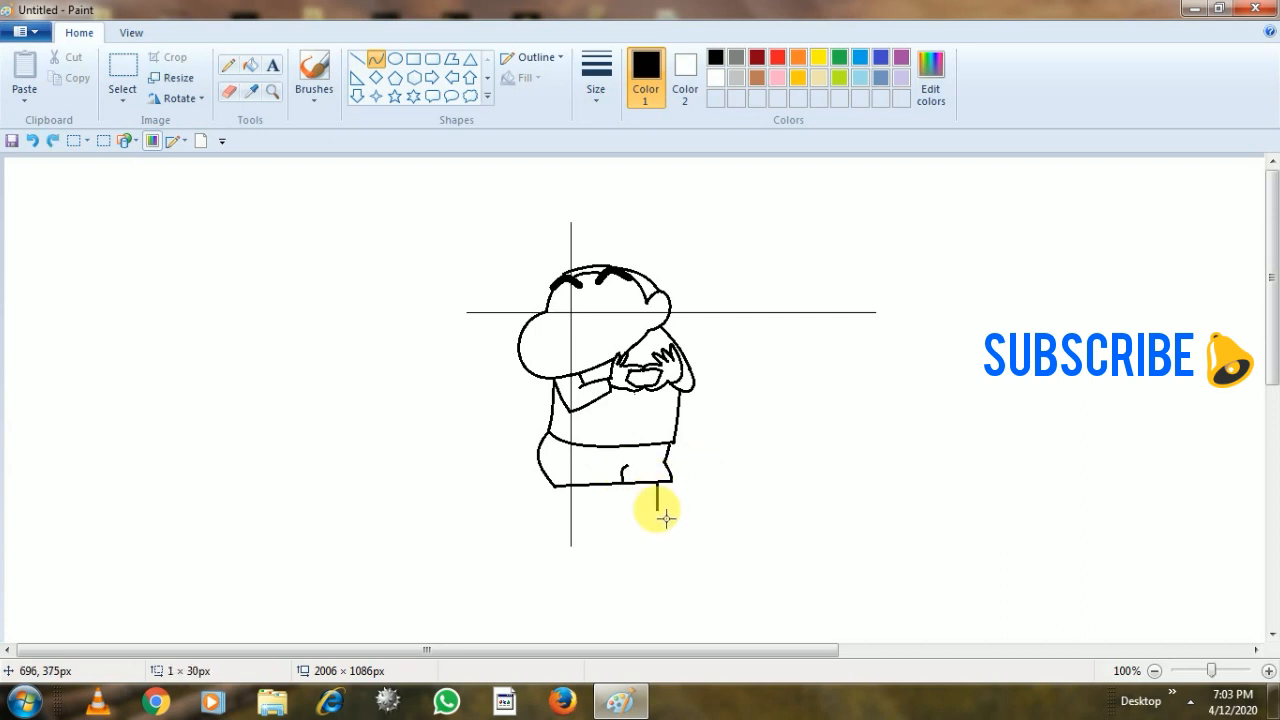
pyautogui.click(707, 501)
pyautogui.moveTo(630, 482); pyautogui.dragTo(652, 521)
pyautogui.click(637, 500)
pyautogui.click(715, 506)
# Draw a rounded shoe at the end of the leg and a sock line across the shin
pyautogui.moveTo(657, 535)
pyautogui.mouseDown()
pyautogui.moveTo(671, 532)
pyautogui.moveTo(662, 560)
pyautogui.mouseUp()
pyautogui.click(662, 525)
pyautogui.click(713, 527)
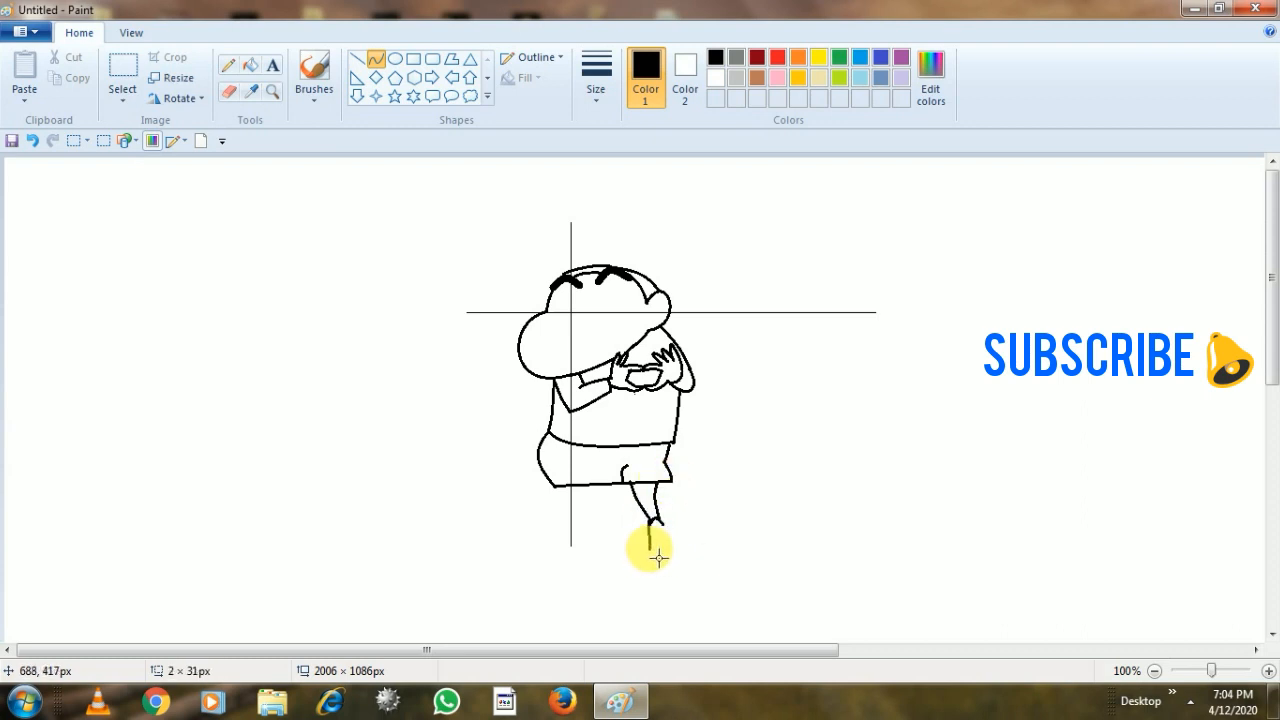
pyautogui.click(698, 551)
pyautogui.moveTo(657, 549)
pyautogui.mouseDown()
pyautogui.moveTo(676, 547)
pyautogui.moveTo(666, 508)
pyautogui.mouseUp()
pyautogui.click(663, 551)
pyautogui.click(675, 553)
pyautogui.click(749, 538)
pyautogui.click(759, 543)
pyautogui.click(653, 507)
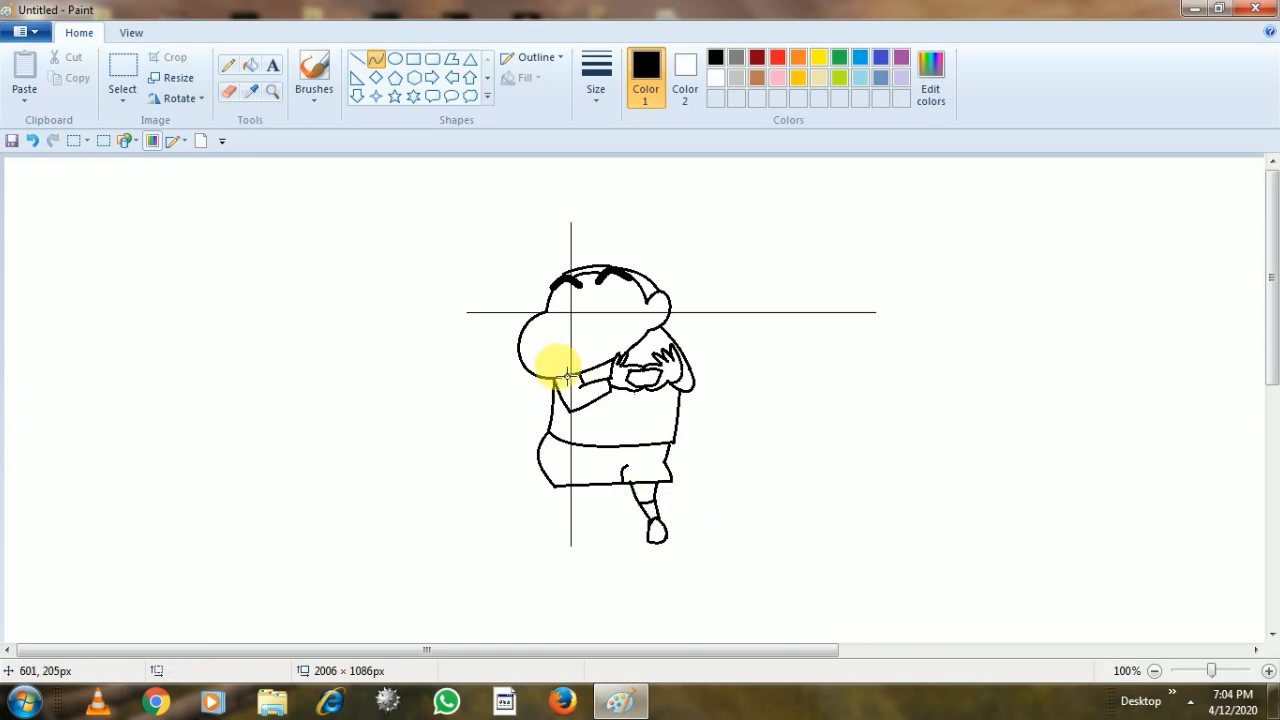
# Draw the other leg and shoe where the guideline ran below the shorts, and reinforce the first shoe's outer edge
pyautogui.click(228, 91)
pyautogui.click(373, 59)
pyautogui.moveTo(587, 488)
pyautogui.mouseDown()
pyautogui.moveTo(589, 530)
pyautogui.moveTo(598, 508)
pyautogui.moveTo(563, 506)
pyautogui.moveTo(569, 491)
pyautogui.moveTo(586, 534)
pyautogui.moveTo(560, 523)
pyautogui.moveTo(574, 520)
pyautogui.moveTo(569, 543)
pyautogui.moveTo(596, 538)
pyautogui.moveTo(596, 549)
pyautogui.mouseUp()
pyautogui.click(599, 543)
pyautogui.click(578, 550)
pyautogui.click(586, 553)
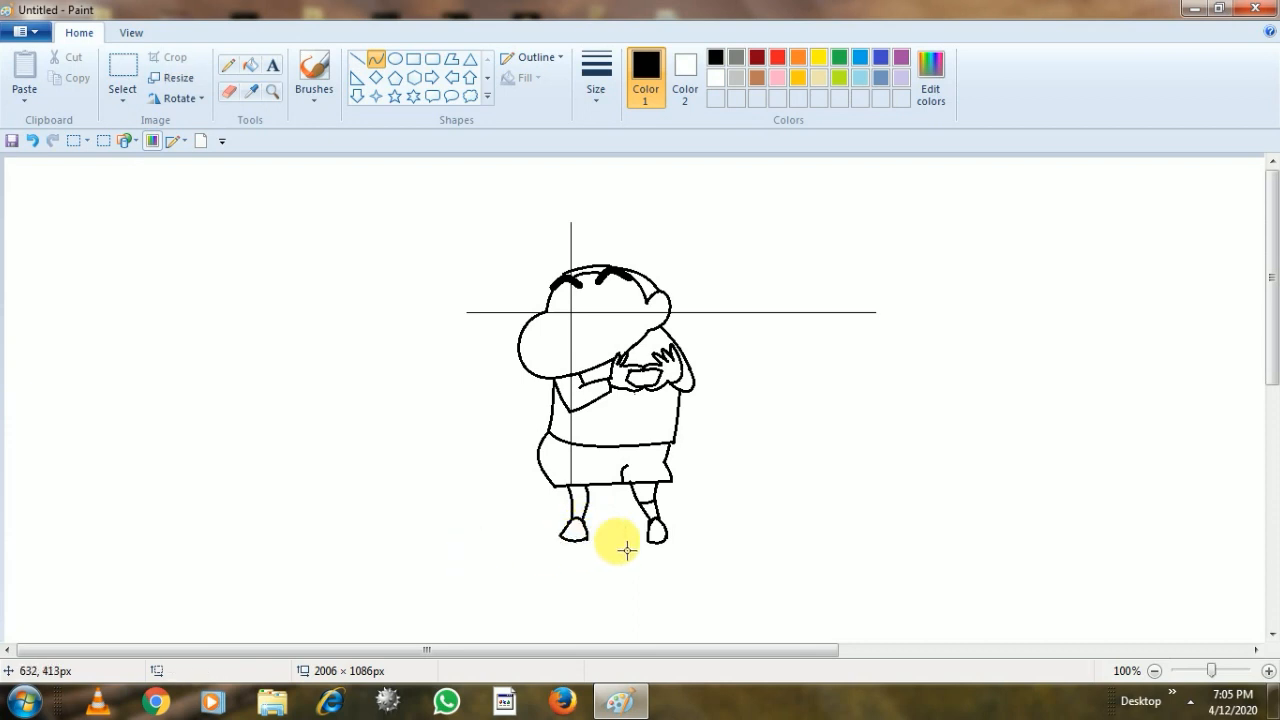
pyautogui.moveTo(677, 539); pyautogui.dragTo(657, 551)
pyautogui.click(682, 553)
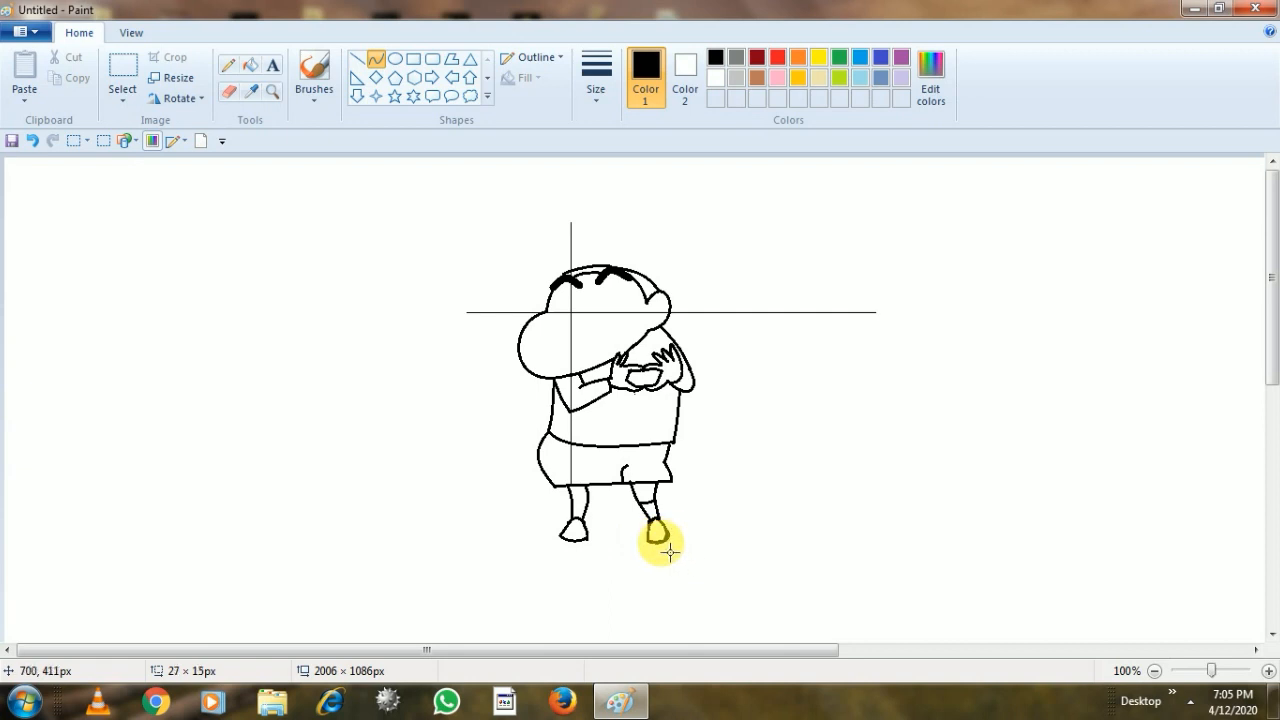
# Erase the remaining horizontal and vertical guidelines and repair the shirt hem with the Pencil
pyautogui.click(228, 90)
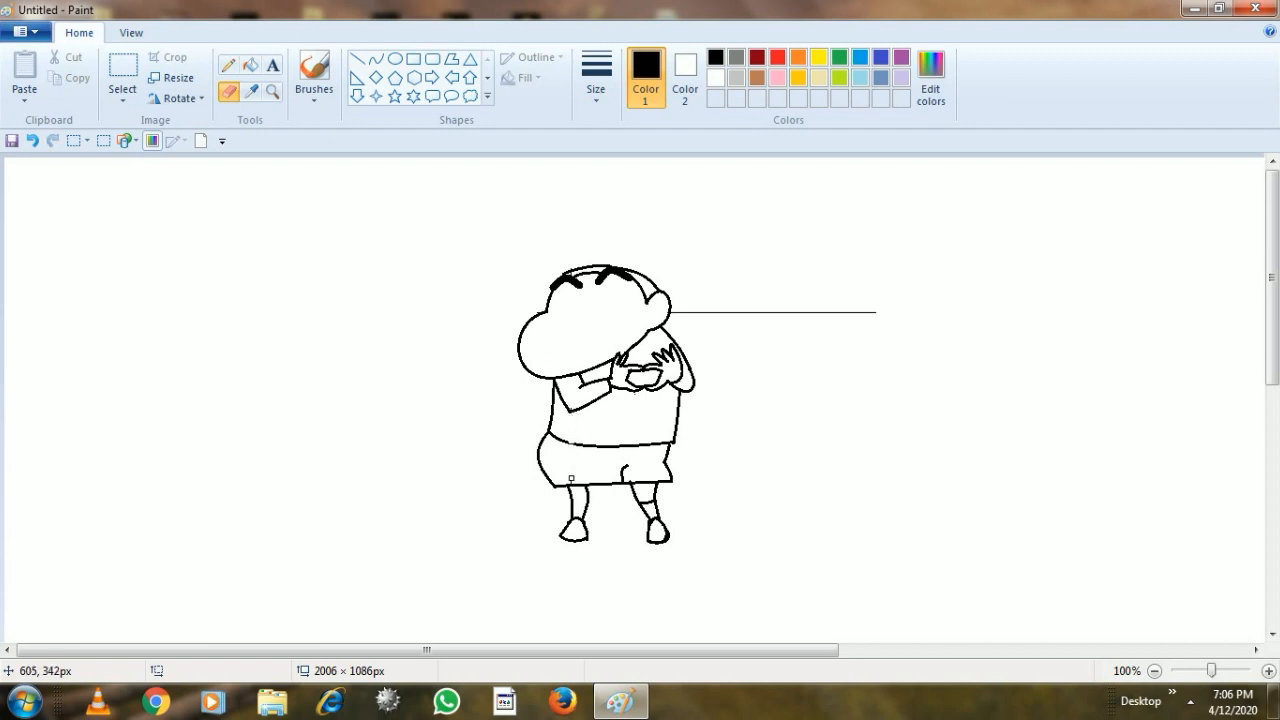
pyautogui.click(228, 65)
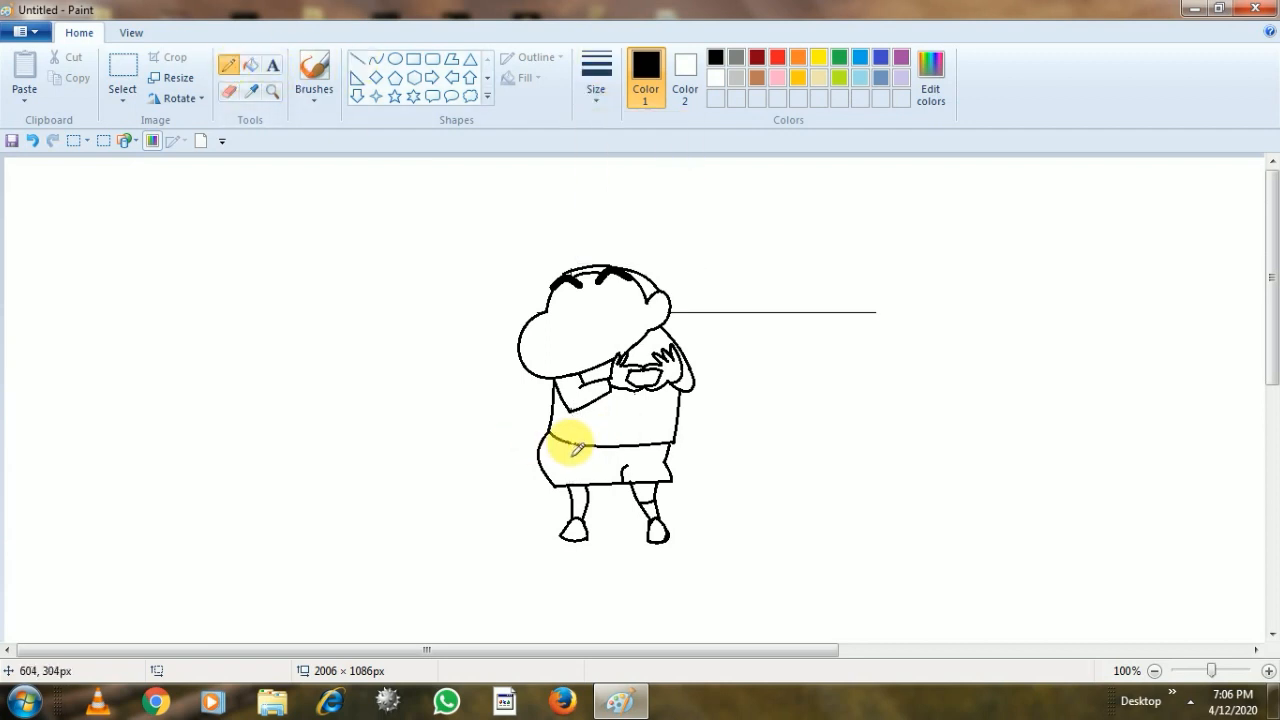
pyautogui.click(228, 90)
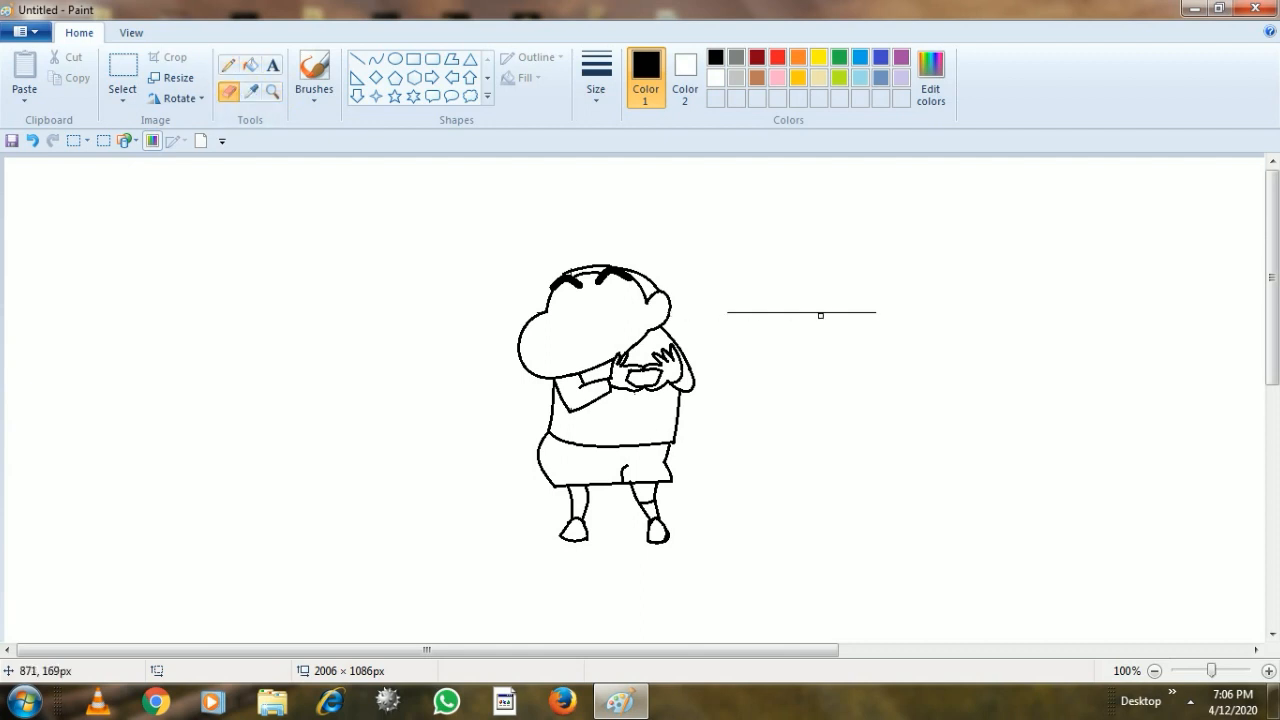
# Draw a curved eyelid line under the eyebrow nearest the cheek with the Curve tool
pyautogui.click(376, 60)
pyautogui.click(597, 90)
pyautogui.click(592, 113)
pyautogui.click(591, 113)
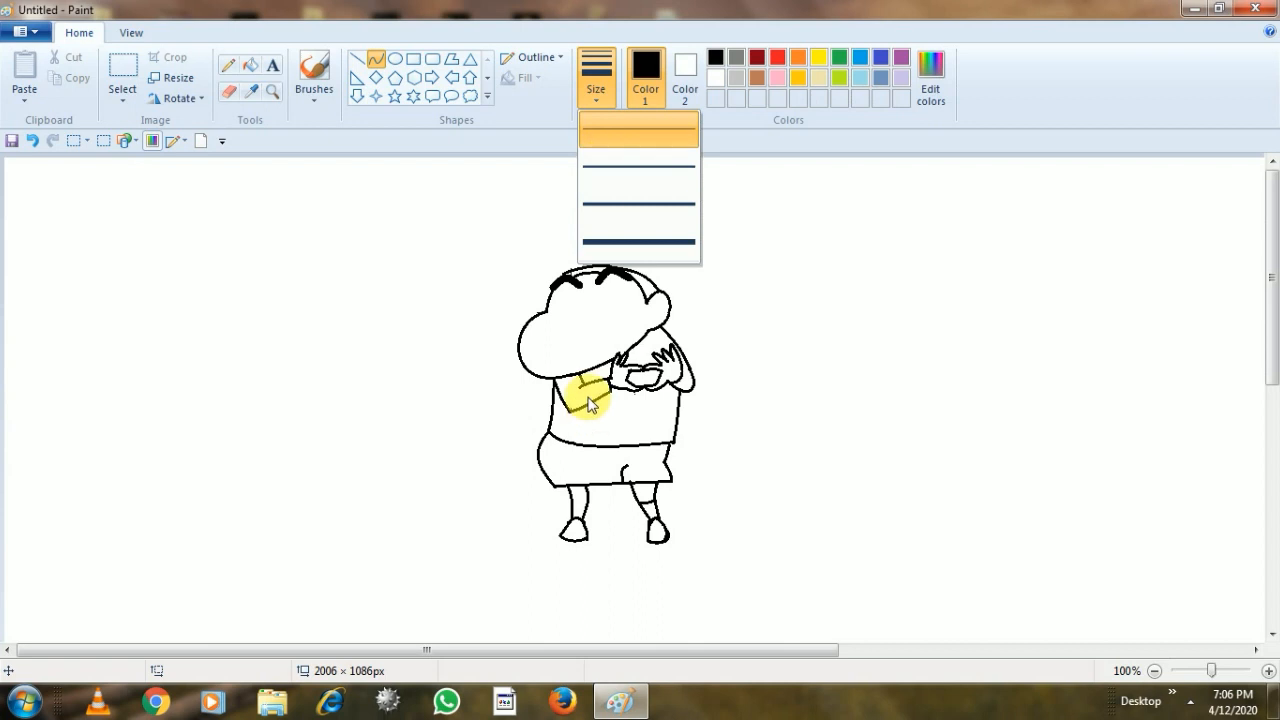
pyautogui.click(520, 249)
pyautogui.moveTo(563, 314)
pyautogui.mouseDown()
pyautogui.moveTo(592, 311)
pyautogui.moveTo(568, 304)
pyautogui.moveTo(584, 300)
pyautogui.mouseUp()
# Draw an oval eye about 28 × 21 px below the curved eyelid line
pyautogui.click(597, 90)
pyautogui.click(443, 186)
pyautogui.click(396, 59)
pyautogui.moveTo(556, 303)
pyautogui.mouseDown()
pyautogui.moveTo(585, 325)
pyautogui.moveTo(561, 324)
pyautogui.mouseUp()
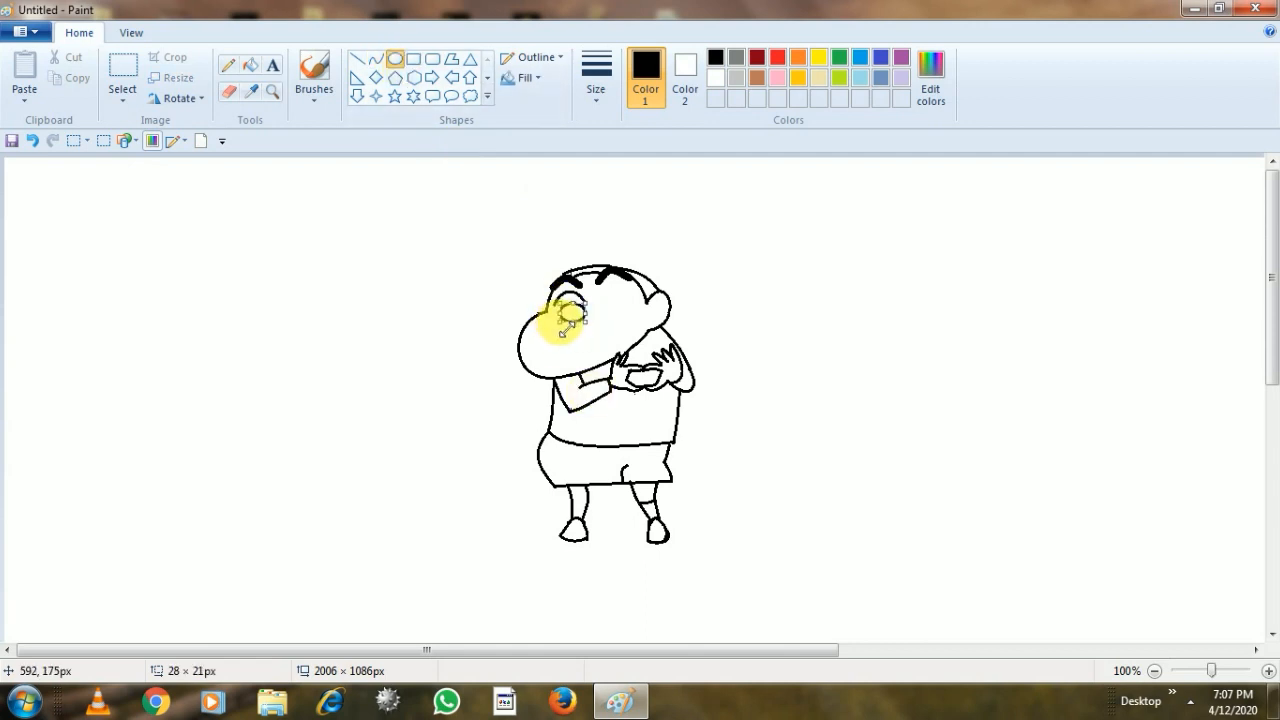
# Draw the winking eye under the other eyebrow and a small open mouth at the cheek's lower edge
pyautogui.click(376, 62)
pyautogui.click(597, 88)
pyautogui.click(602, 165)
pyautogui.moveTo(598, 300)
pyautogui.mouseDown()
pyautogui.moveTo(632, 295)
pyautogui.moveTo(619, 297)
pyautogui.mouseUp()
pyautogui.click(751, 296)
pyautogui.hotkey('ctrl', 'z')
pyautogui.click(801, 309)
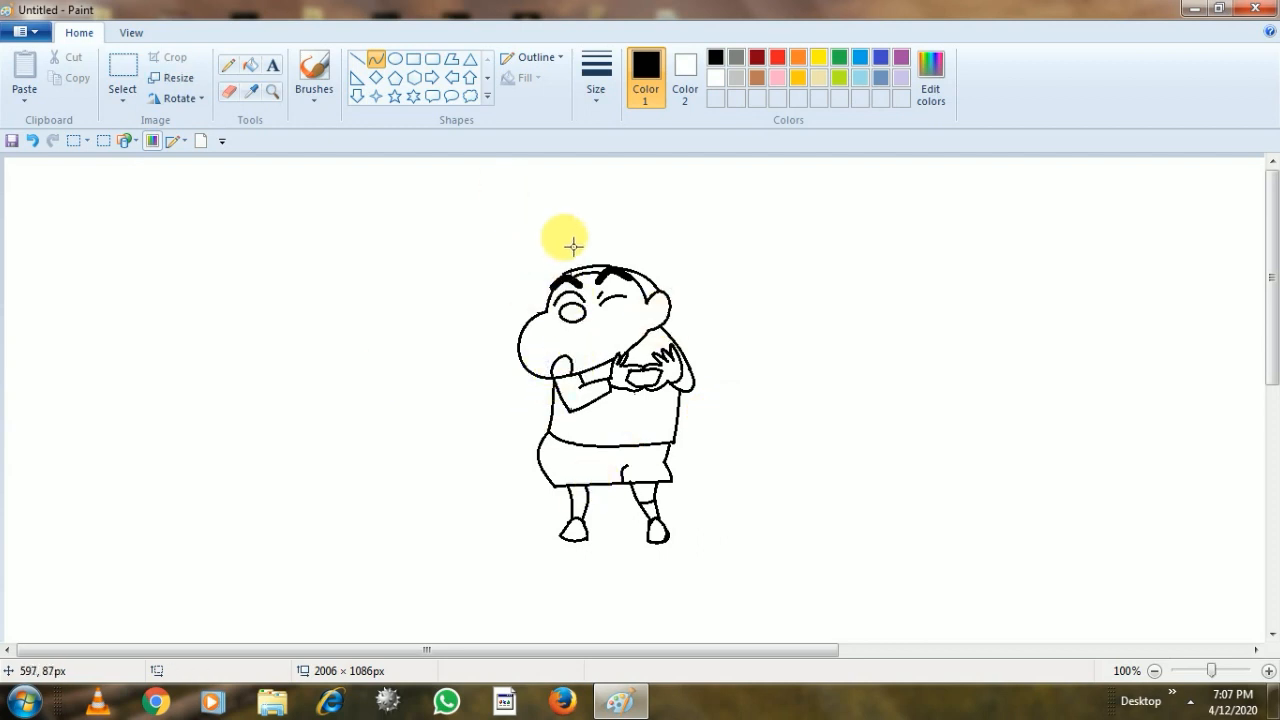
# Mix a darker red and fill the shirt, both sleeves and the gap between the hands with it
pyautogui.click(777, 57)
pyautogui.click(930, 80)
pyautogui.click(829, 321)
pyautogui.click(829, 336)
pyautogui.click(466, 476)
pyautogui.click(250, 64)
pyautogui.click(635, 430)
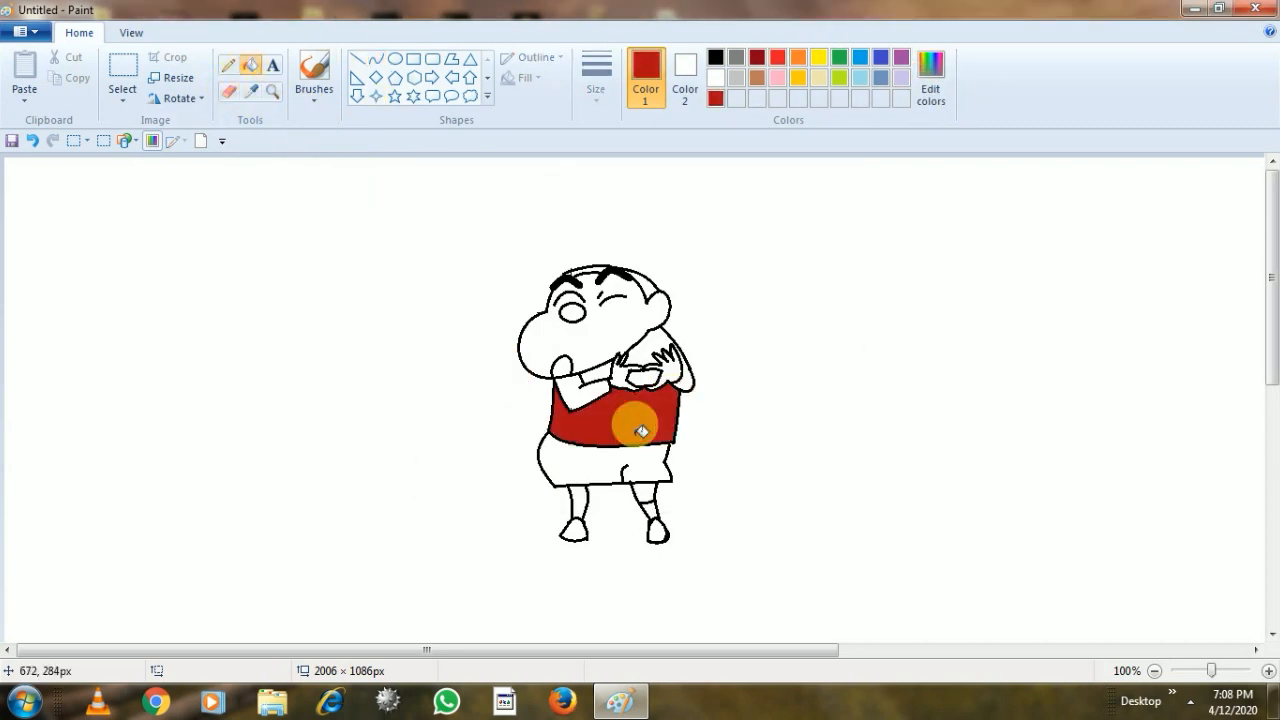
pyautogui.click(650, 345)
pyautogui.click(657, 380)
pyautogui.click(580, 391)
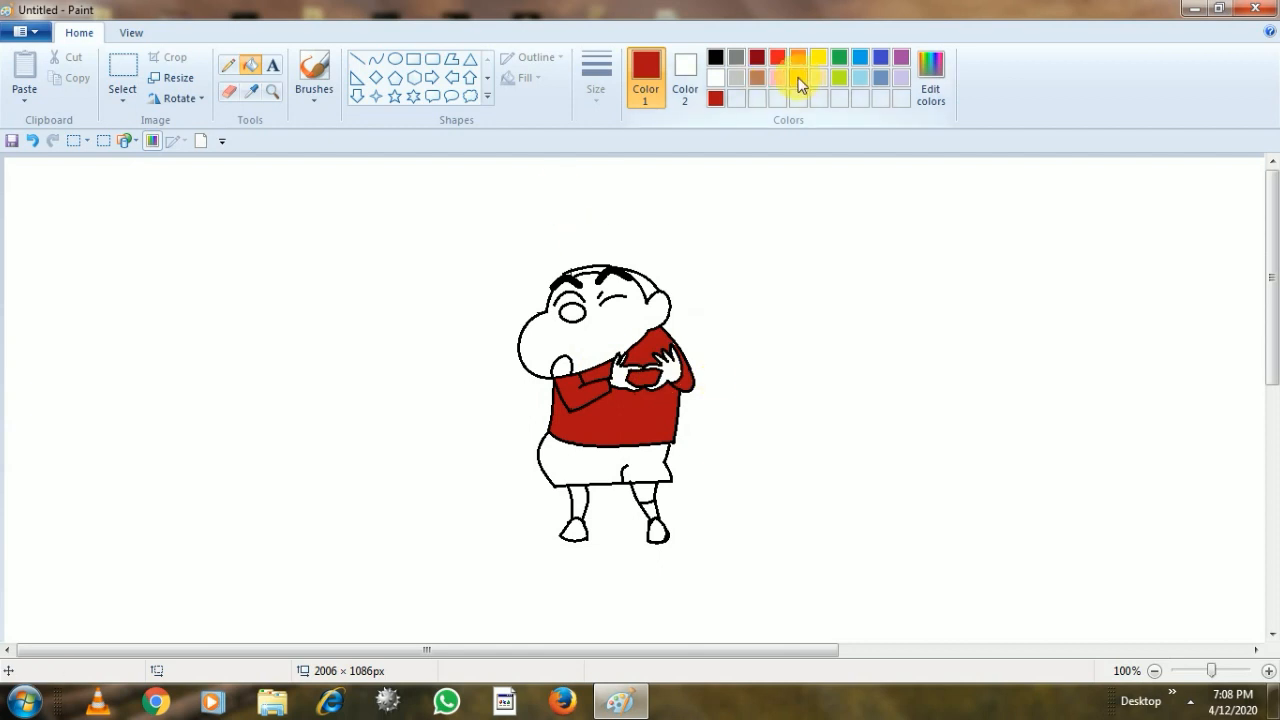
# Mix a darker yellow and fill the shorts with it
pyautogui.click(936, 98)
pyautogui.click(829, 193)
pyautogui.click(819, 58)
pyautogui.click(930, 80)
pyautogui.click(829, 336)
pyautogui.click(834, 314)
pyautogui.click(835, 321)
pyautogui.click(466, 476)
pyautogui.click(605, 462)
# Mix a strong orange and try it as the fill colour for the face
pyautogui.click(798, 57)
pyautogui.click(931, 80)
pyautogui.moveTo(656, 244); pyautogui.dragTo(659, 227)
pyautogui.moveTo(836, 294); pyautogui.dragTo(840, 302)
pyautogui.click(466, 476)
pyautogui.click(574, 340)
pyautogui.hotkey('ctrl', 'z')
# Mix a lighter orange skin tone and fill the face, both legs and the hands with it
pyautogui.click(931, 80)
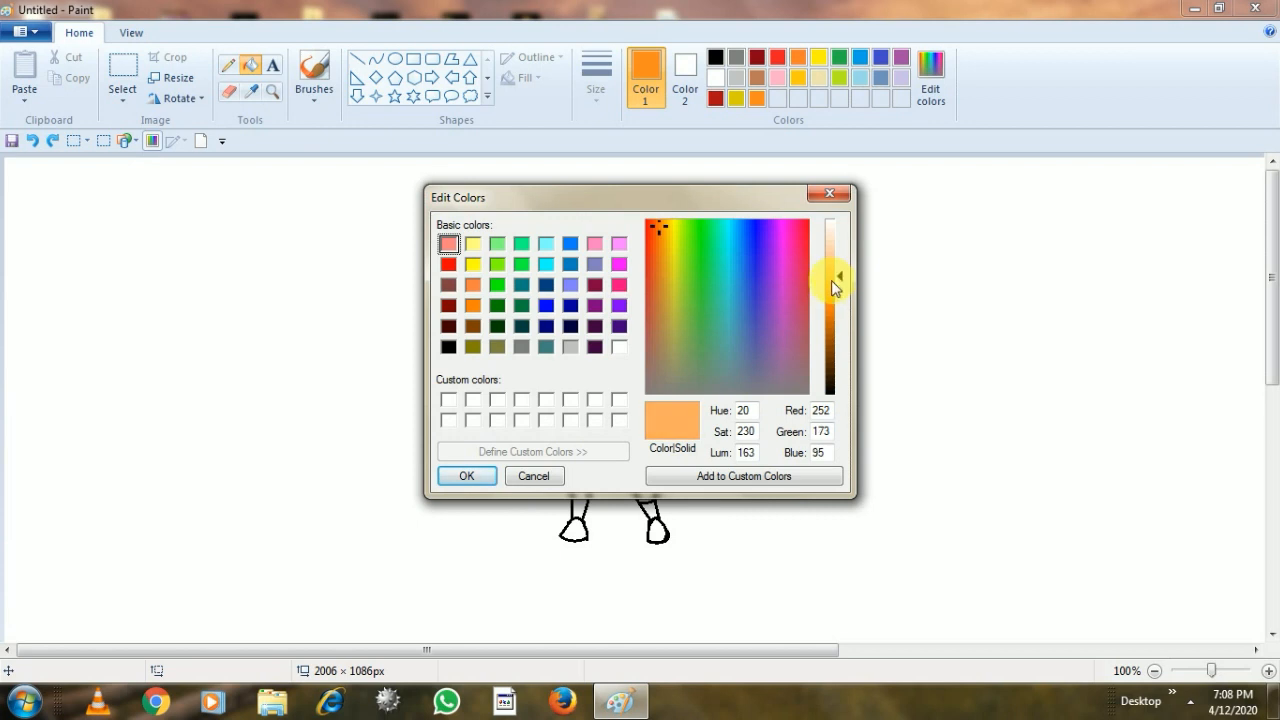
pyautogui.moveTo(660, 229); pyautogui.dragTo(656, 229)
pyautogui.click(832, 283)
pyautogui.click(473, 475)
pyautogui.click(569, 347)
pyautogui.click(579, 503)
pyautogui.click(647, 494)
pyautogui.click(671, 368)
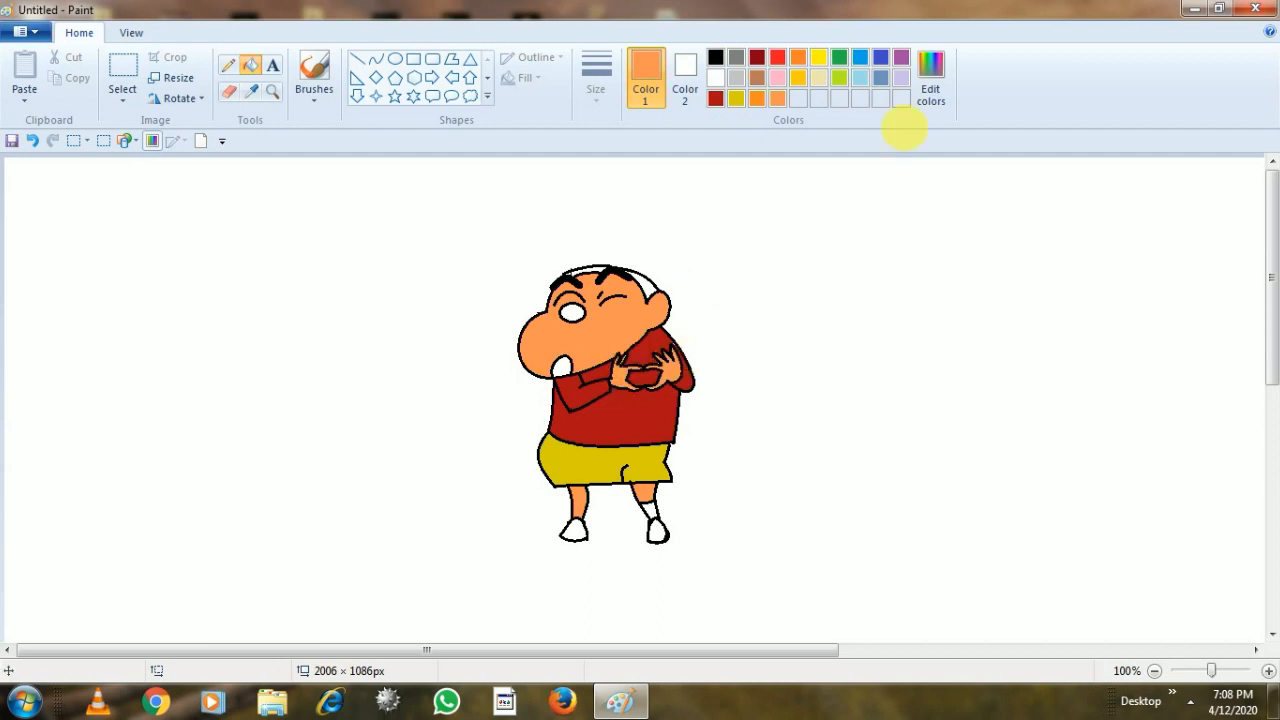
# Fill the hair black and touch up its edges around the eyebrows with black strokes
pyautogui.click(715, 57)
pyautogui.click(650, 290)
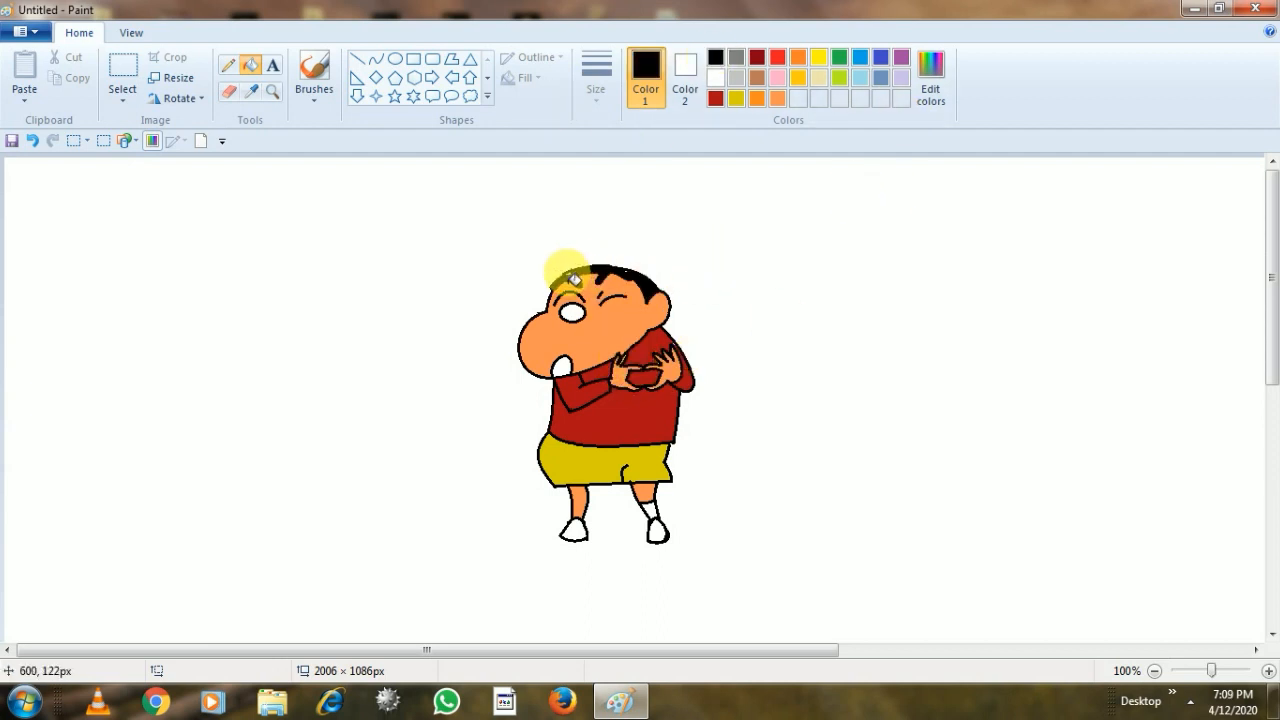
pyautogui.click(228, 65)
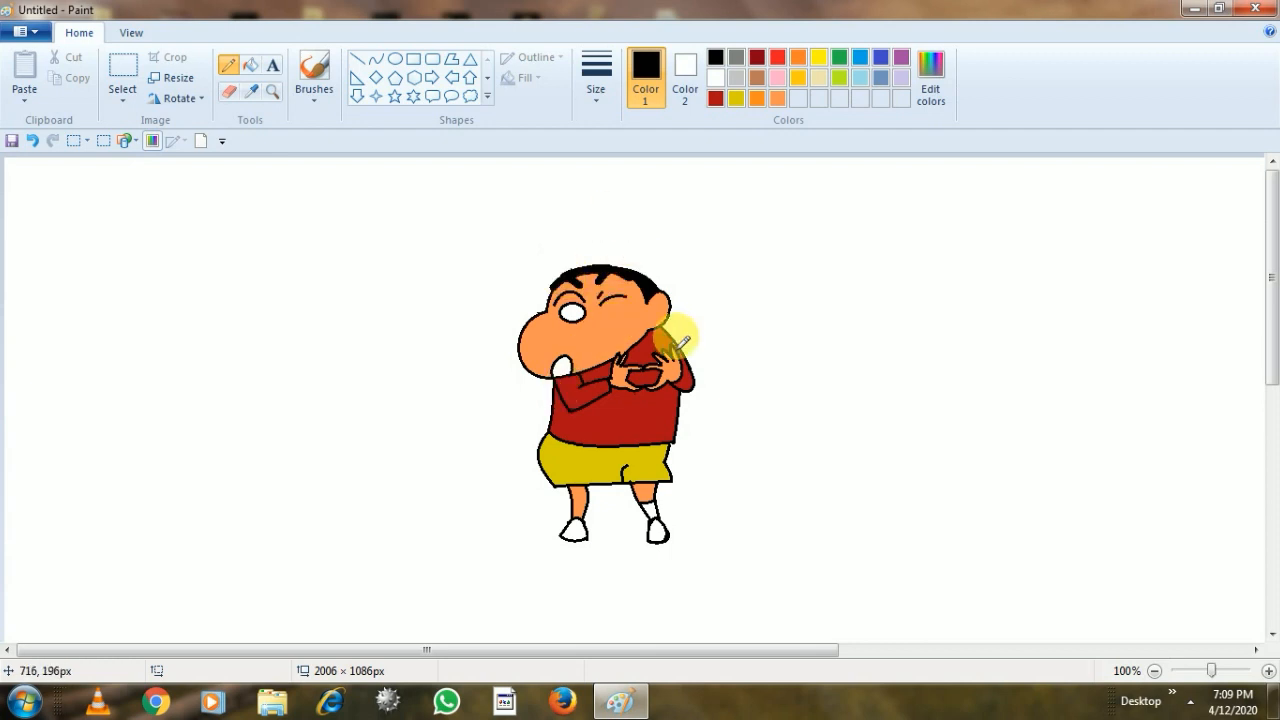
pyautogui.click(603, 80)
pyautogui.click(611, 164)
pyautogui.moveTo(652, 289)
pyautogui.mouseDown()
pyautogui.moveTo(621, 270)
pyautogui.moveTo(568, 294)
pyautogui.moveTo(578, 278)
pyautogui.mouseUp()
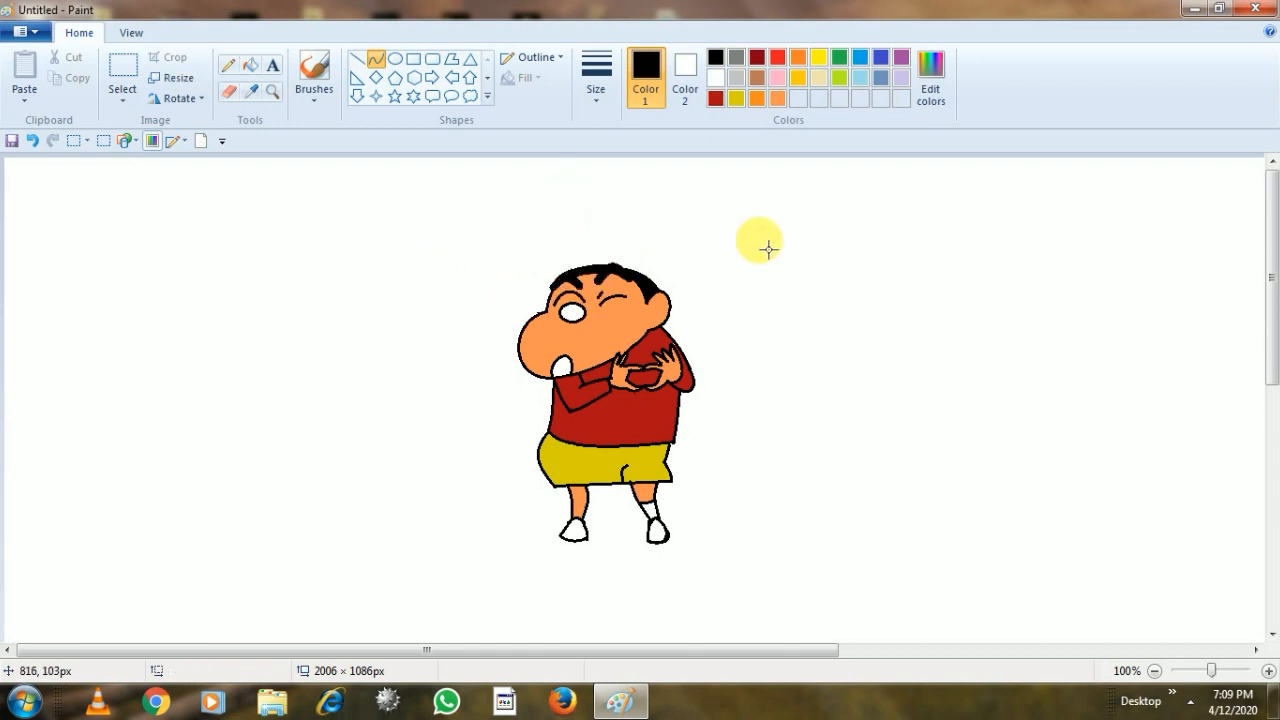
pyautogui.click(758, 80)
pyautogui.click(931, 80)
pyautogui.click(834, 197)
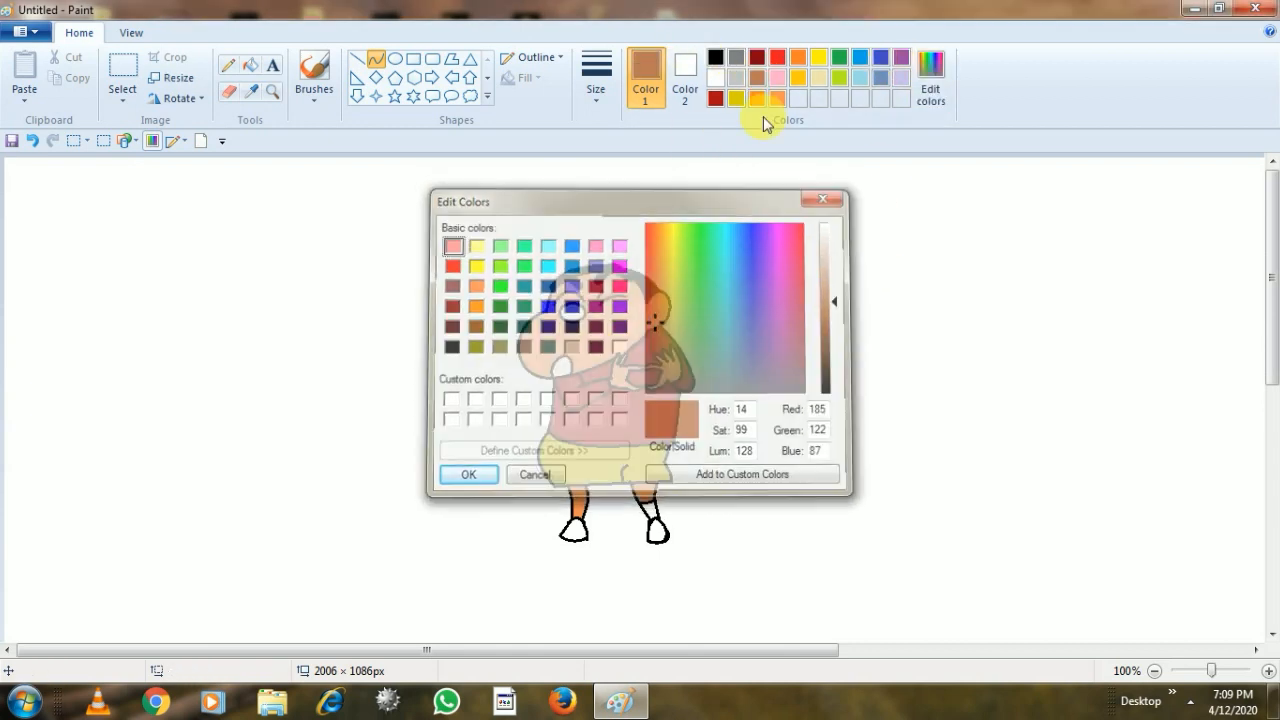
pyautogui.click(717, 98)
# Mix a reddish brown starting from the brown swatch and fill the boy's open mouth with it
pyautogui.click(250, 64)
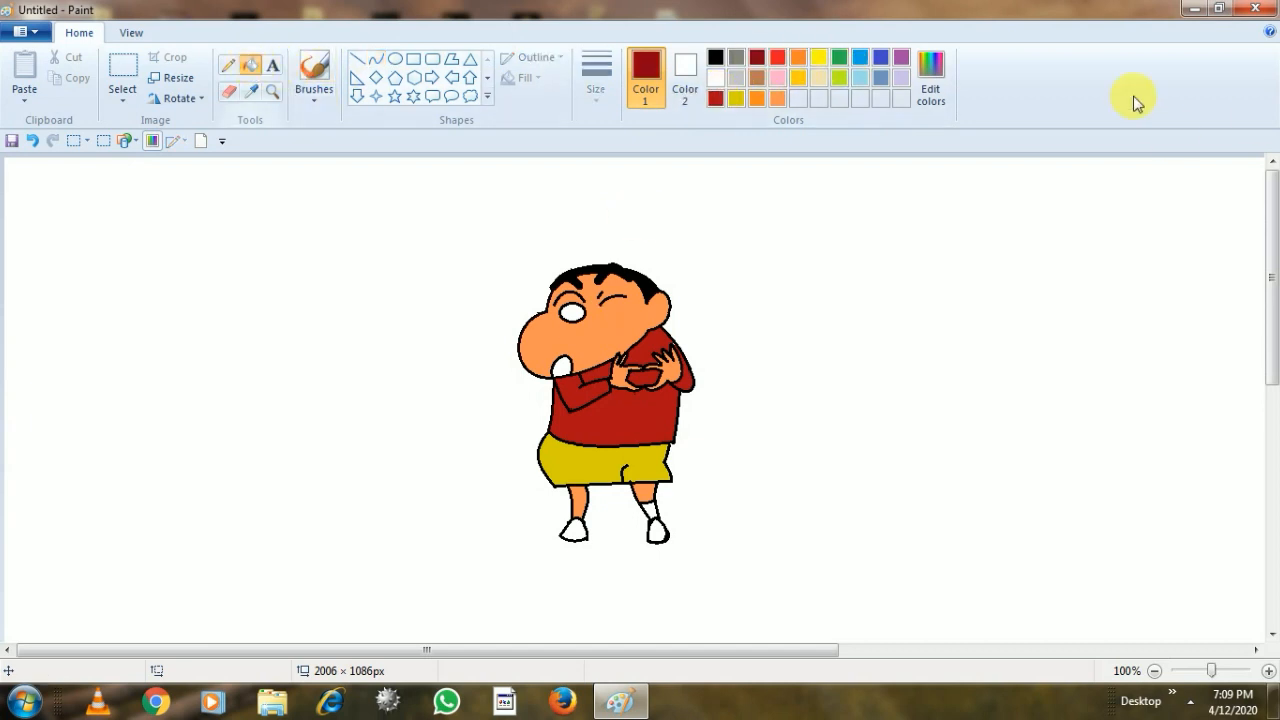
pyautogui.click(931, 80)
pyautogui.click(830, 194)
pyautogui.click(758, 77)
pyautogui.click(931, 80)
pyautogui.click(837, 342)
pyautogui.moveTo(649, 277); pyautogui.dragTo(646, 289)
pyautogui.moveTo(838, 283); pyautogui.dragTo(838, 307)
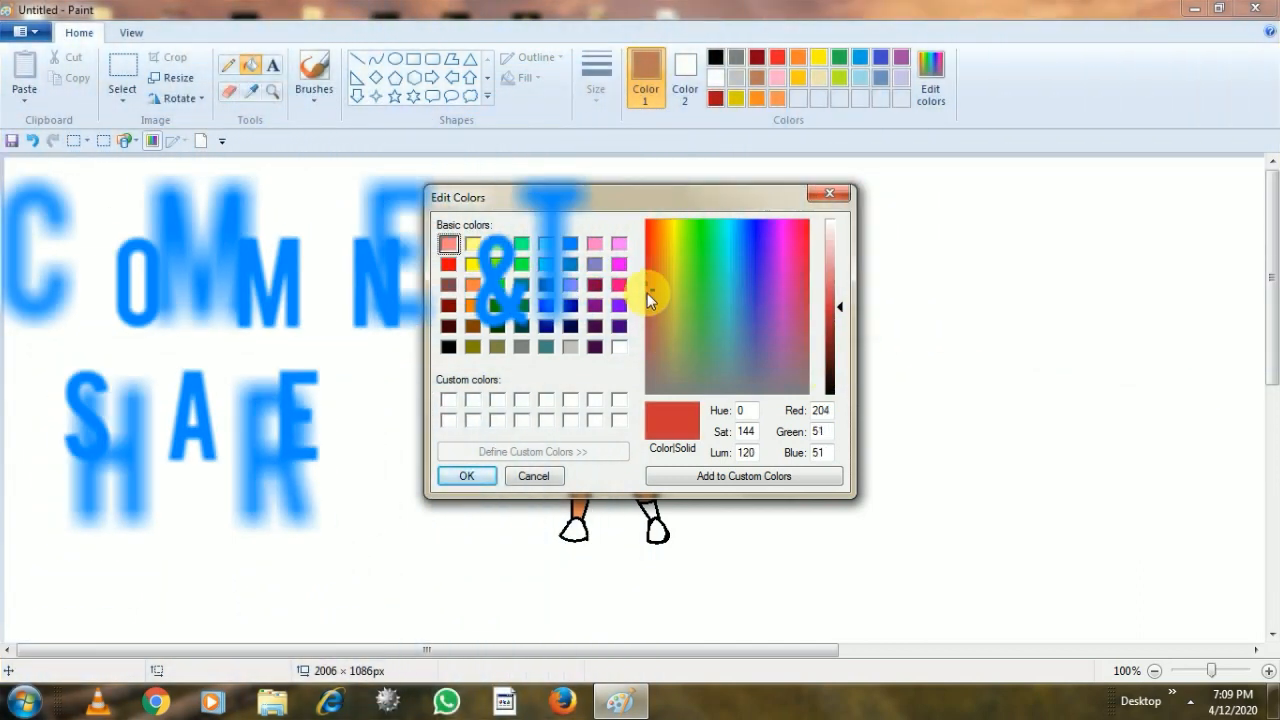
pyautogui.click(653, 304)
pyautogui.click(466, 480)
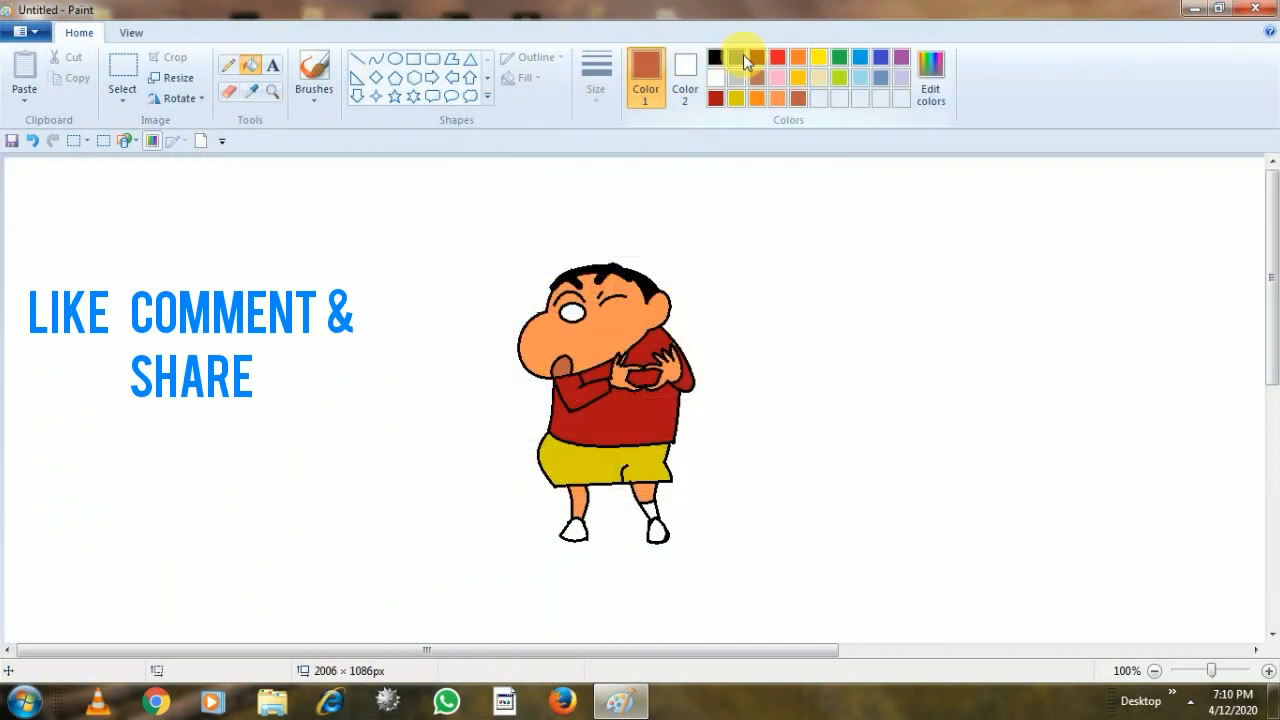
# Fill the boy's open eye black and both of his shoes gold
pyautogui.click(716, 57)
pyautogui.click(798, 77)
pyautogui.click(657, 530)
pyautogui.click(573, 530)
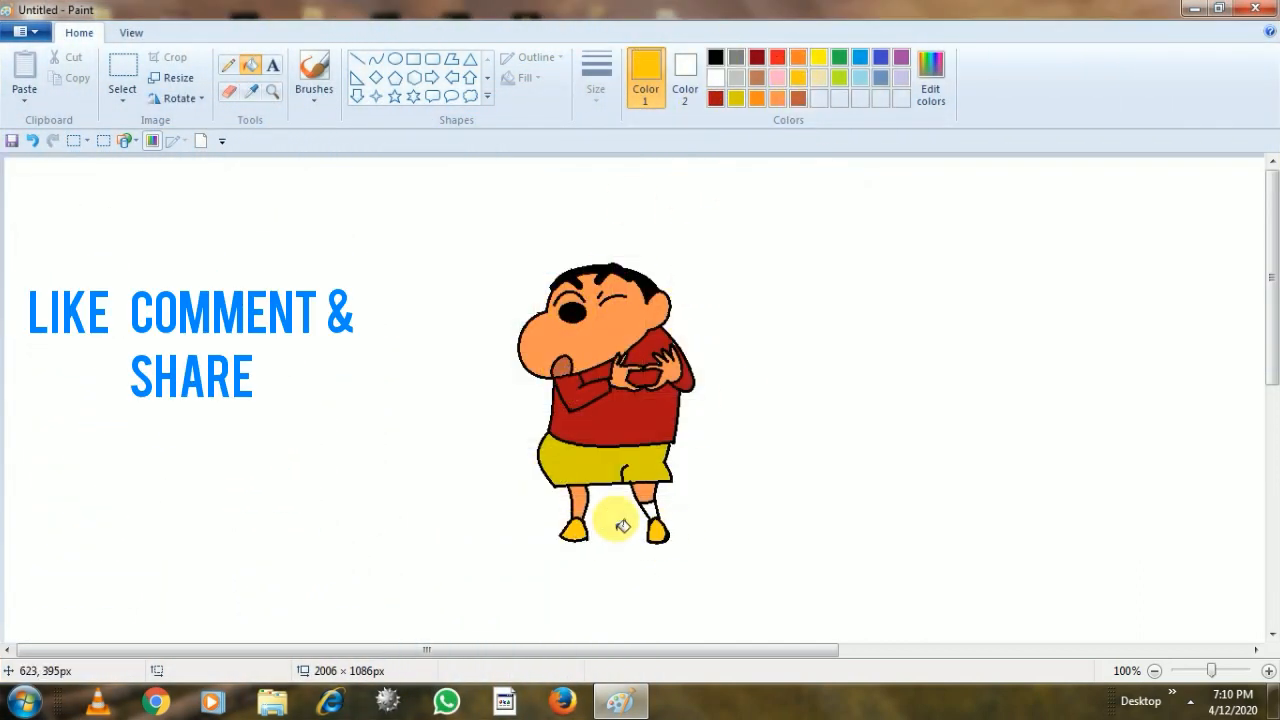
# Draw a black curve about 17 px wide across the lower left leg as the top edge of the sock
pyautogui.click(375, 59)
pyautogui.click(716, 57)
pyautogui.click(590, 88)
pyautogui.click(663, 205)
pyautogui.moveTo(587, 501); pyautogui.dragTo(588, 502)
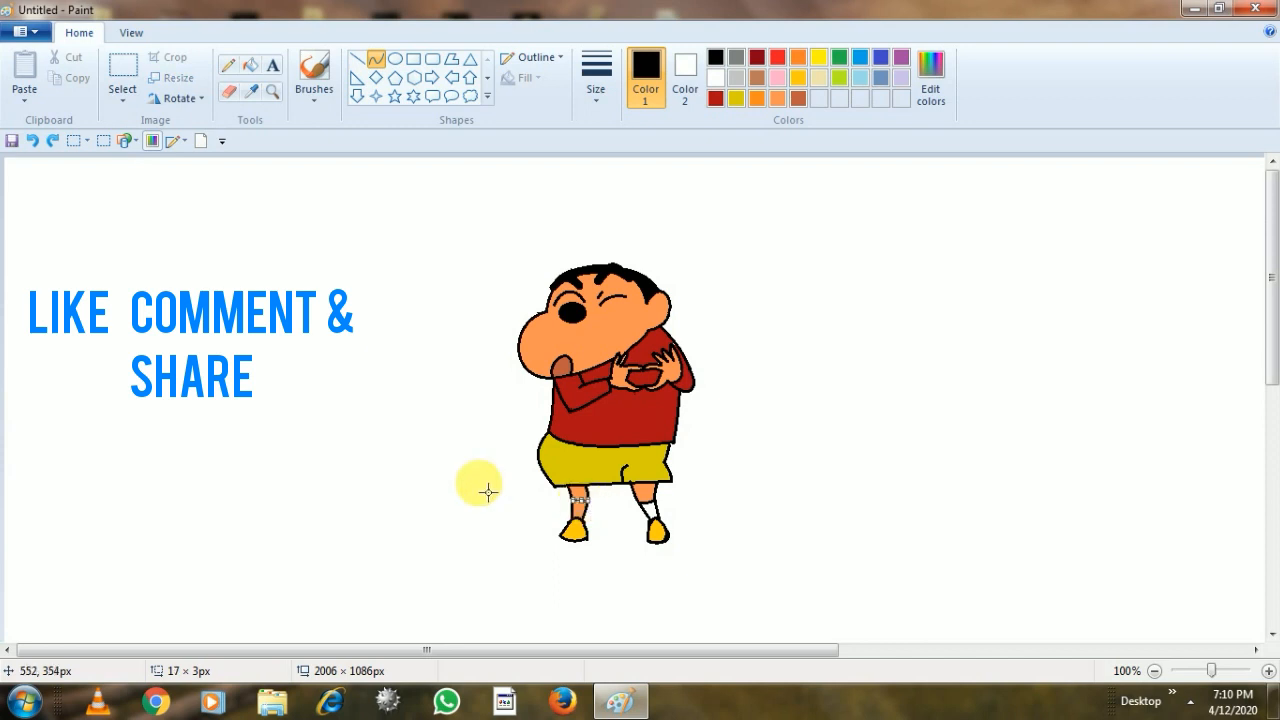
# Sample white from the blank canvas and fill the left leg's sock area with it
pyautogui.click(251, 91)
pyautogui.click(297, 265)
pyautogui.click(251, 66)
pyautogui.click(579, 507)
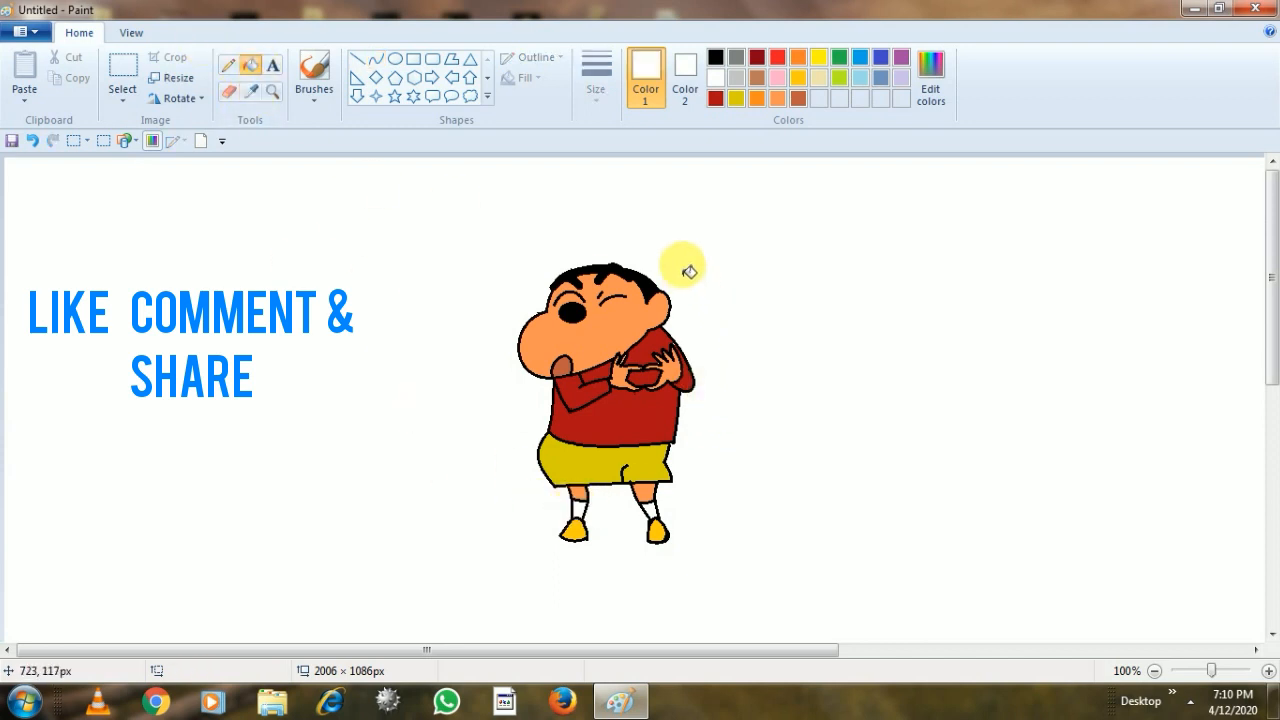
# Mix a deeper orange and draw short blush strokes on both cheeks with the Pencil
pyautogui.click(228, 66)
pyautogui.click(797, 57)
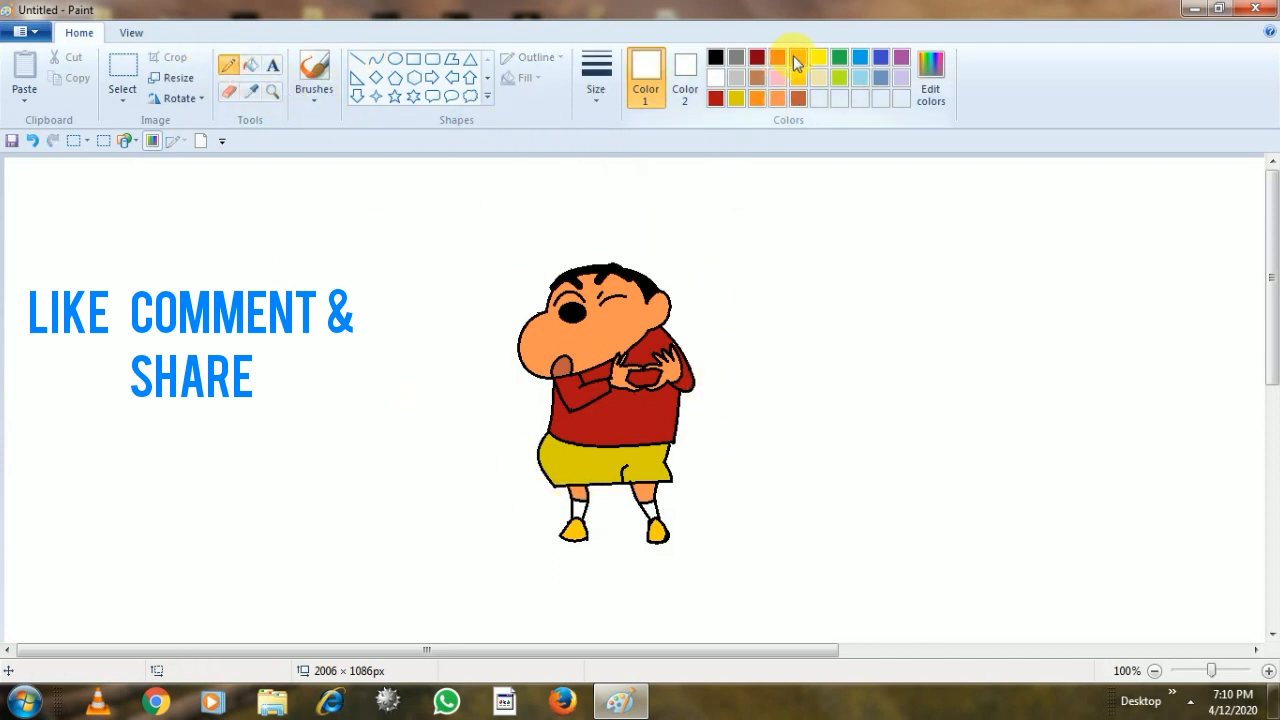
pyautogui.click(930, 80)
pyautogui.click(464, 477)
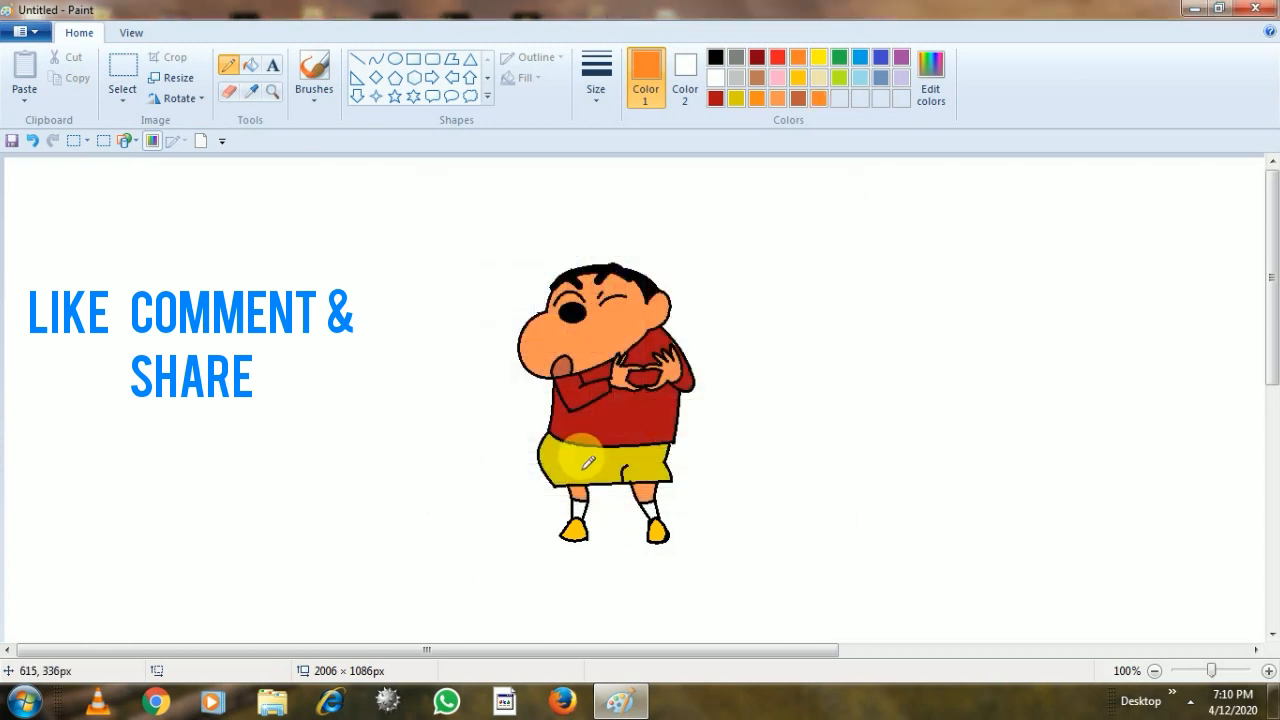
pyautogui.moveTo(567, 343); pyautogui.dragTo(624, 326)
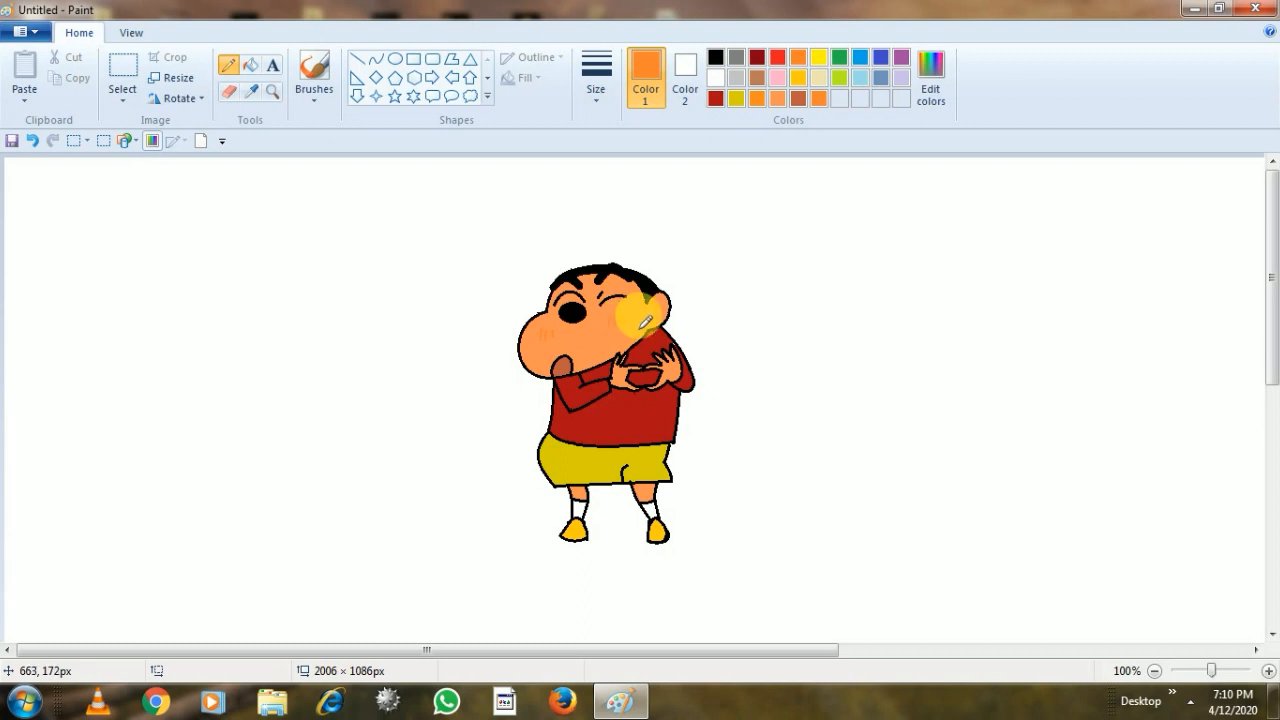
pyautogui.click(597, 90)
pyautogui.click(630, 243)
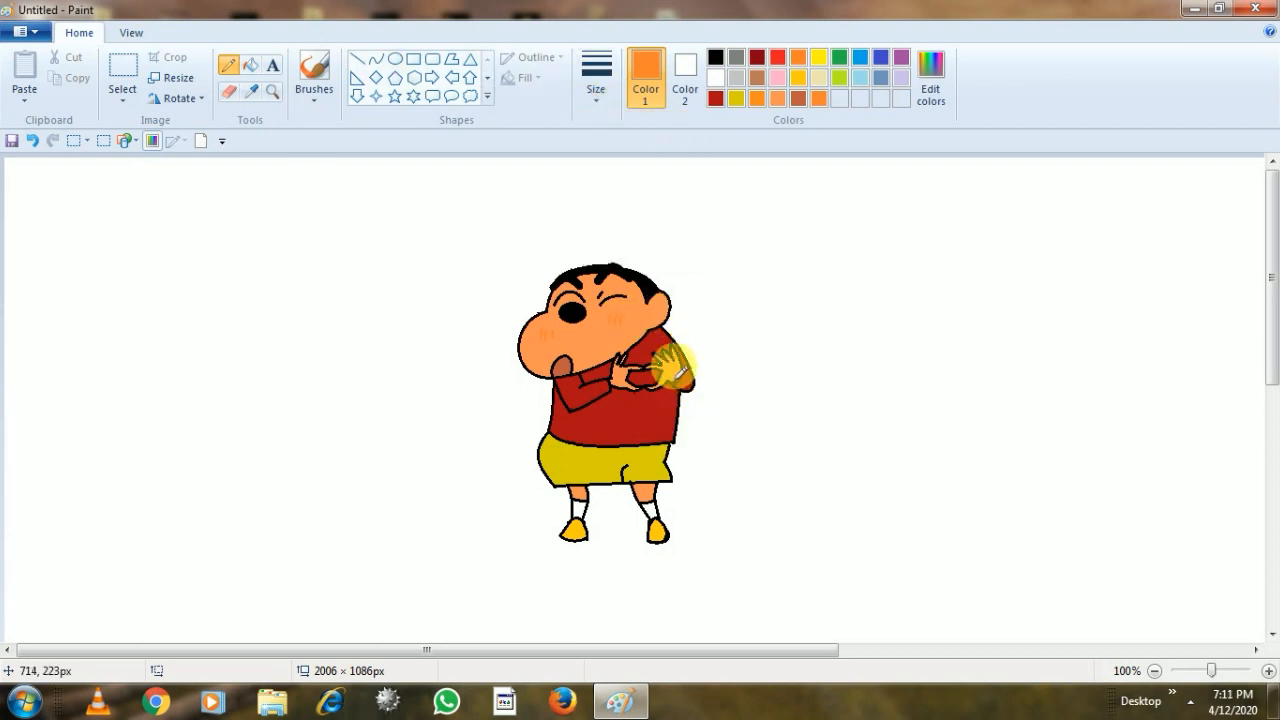
# Paint a white highlight in the boy's black open eye with a brush
pyautogui.click(715, 57)
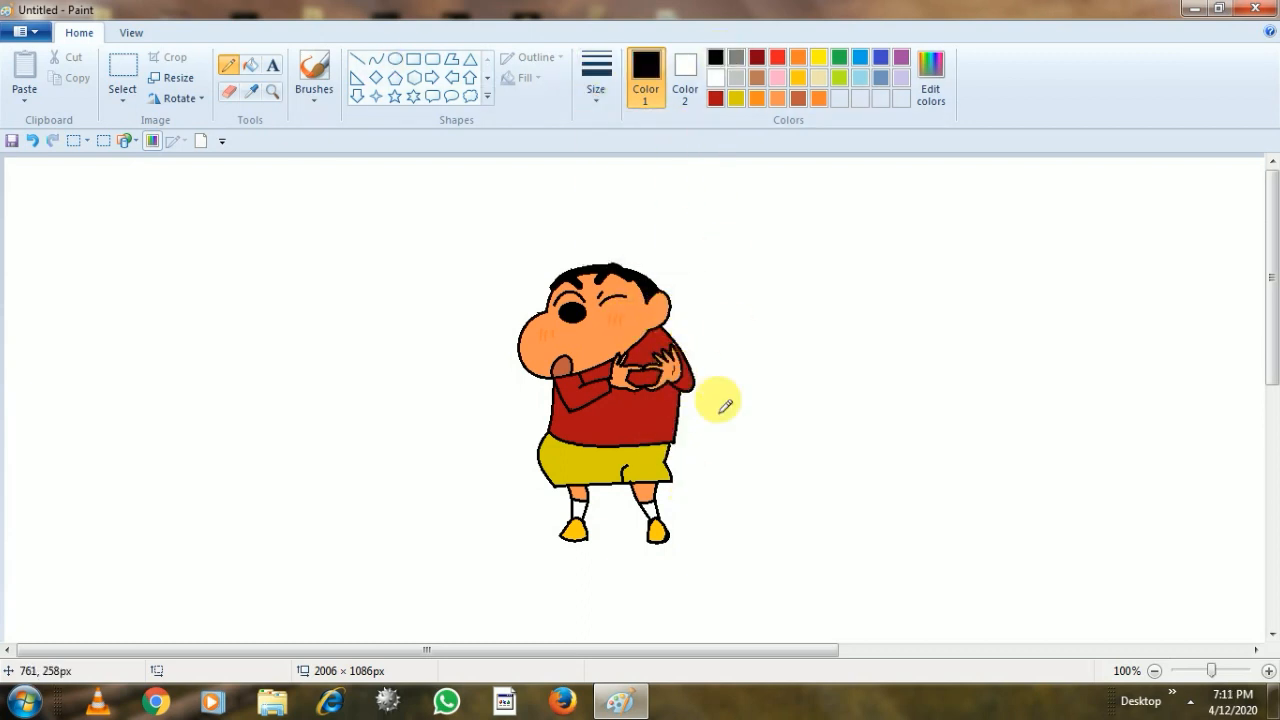
pyautogui.click(716, 78)
pyautogui.click(314, 88)
pyautogui.click(309, 123)
pyautogui.click(596, 80)
pyautogui.click(650, 242)
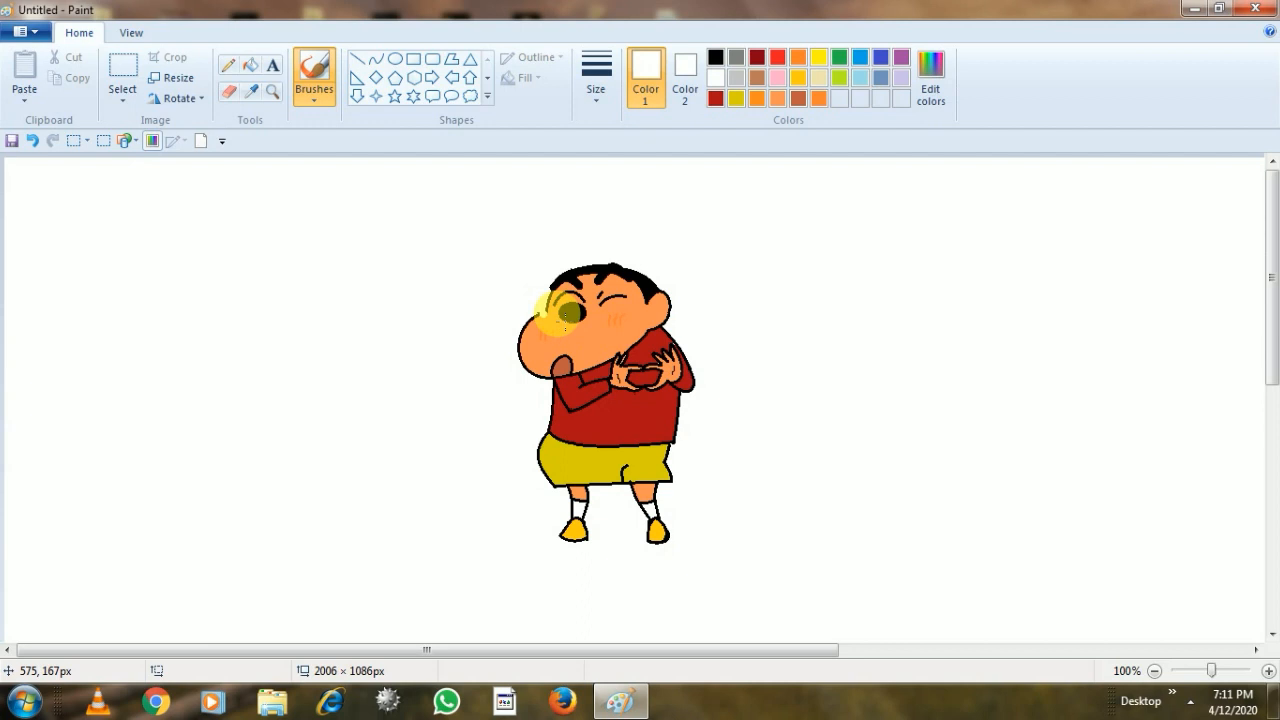